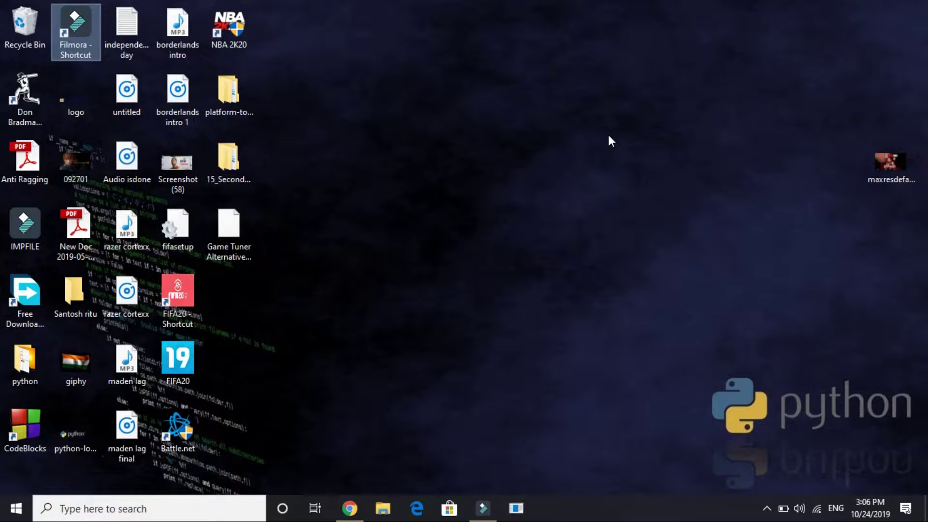
Step: Bring the YouTube video page to the front and scroll through it
left_click(349, 508)
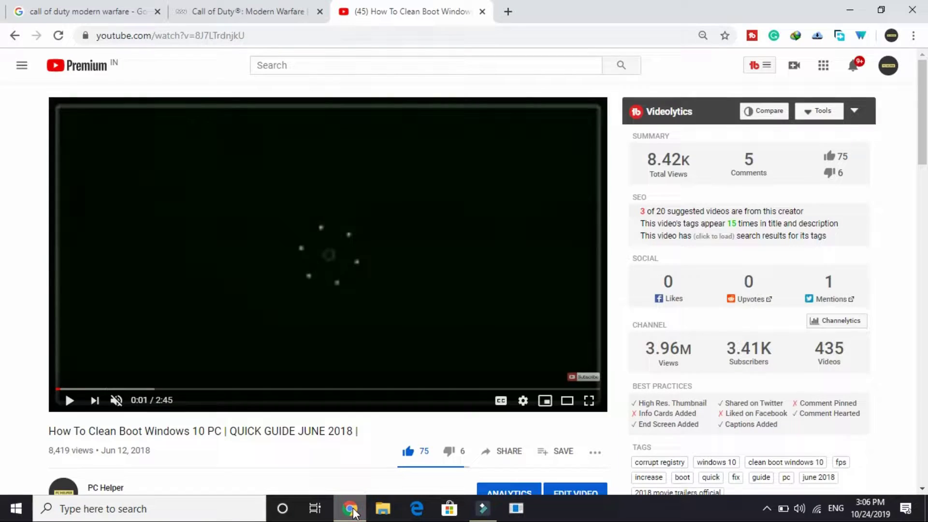
scroll(273, 213, "down", 2)
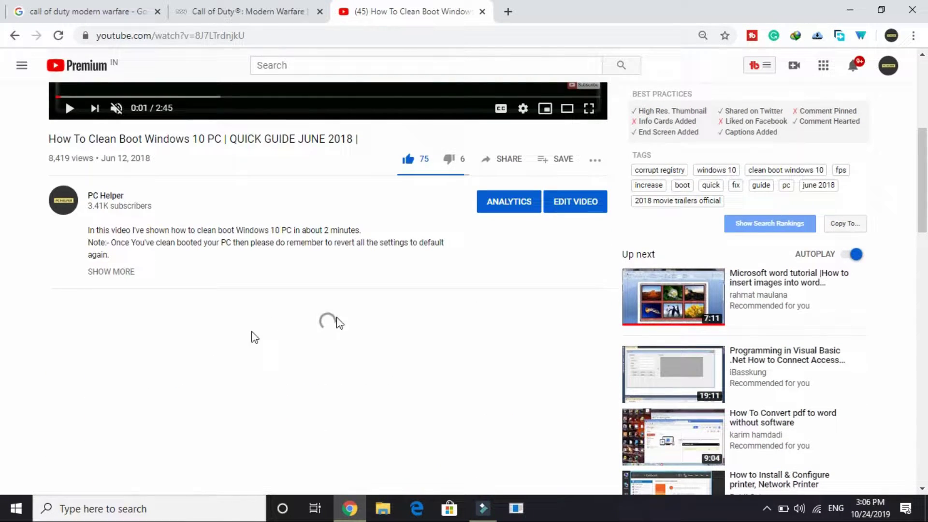
scroll(293, 283, "up", 5)
scroll(292, 279, "down", 3)
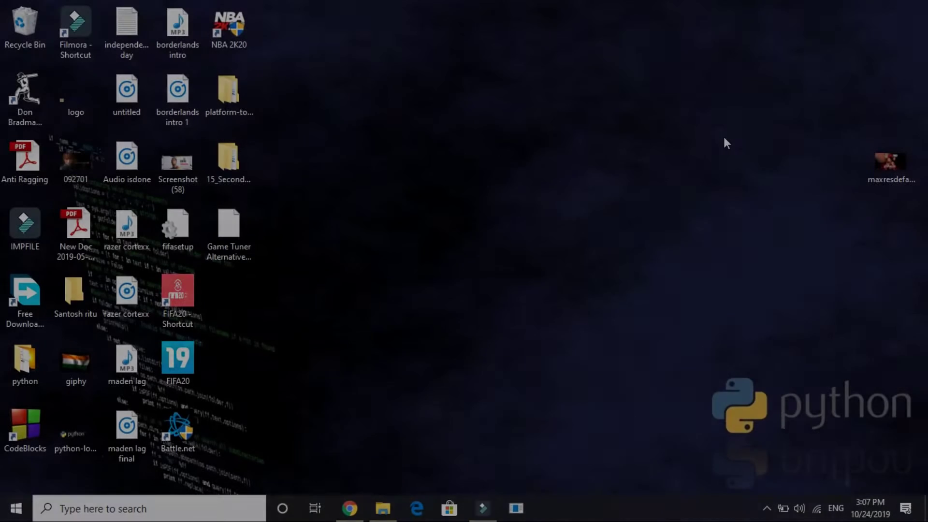
Step: Search Windows for 'defender' and open Windows Security's Virus & threat protection page
left_click(726, 142)
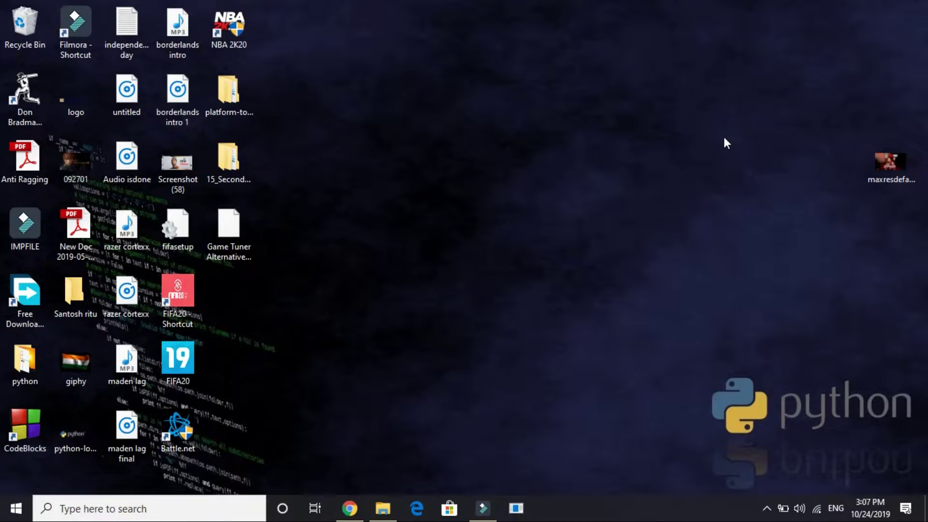
left_click(175, 510)
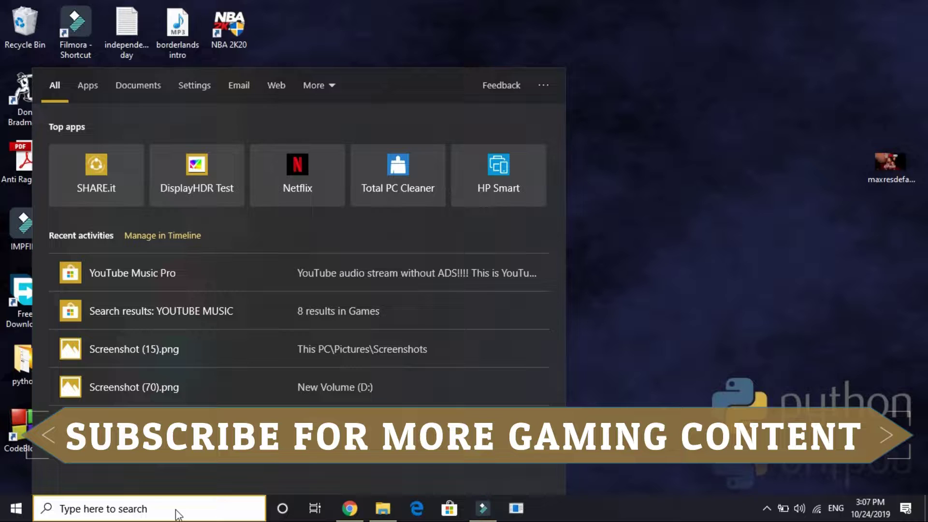
type("defen")
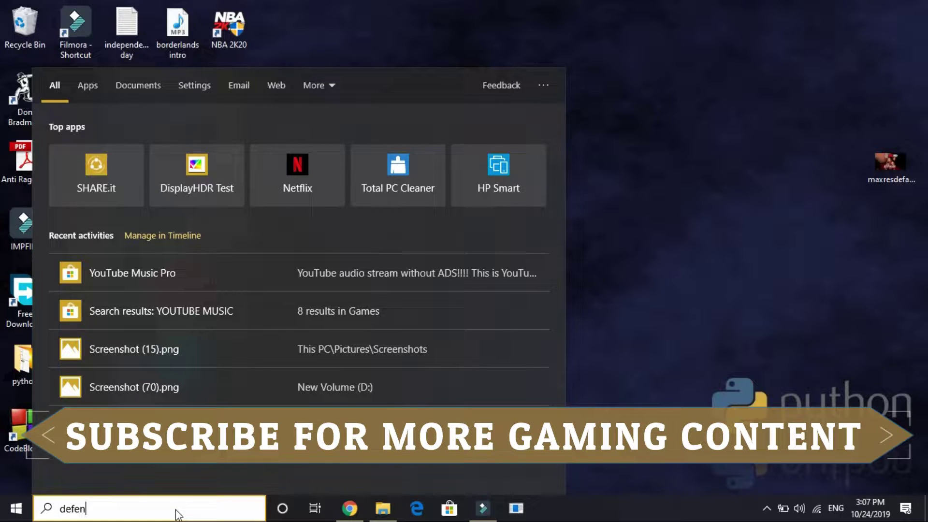
type("der")
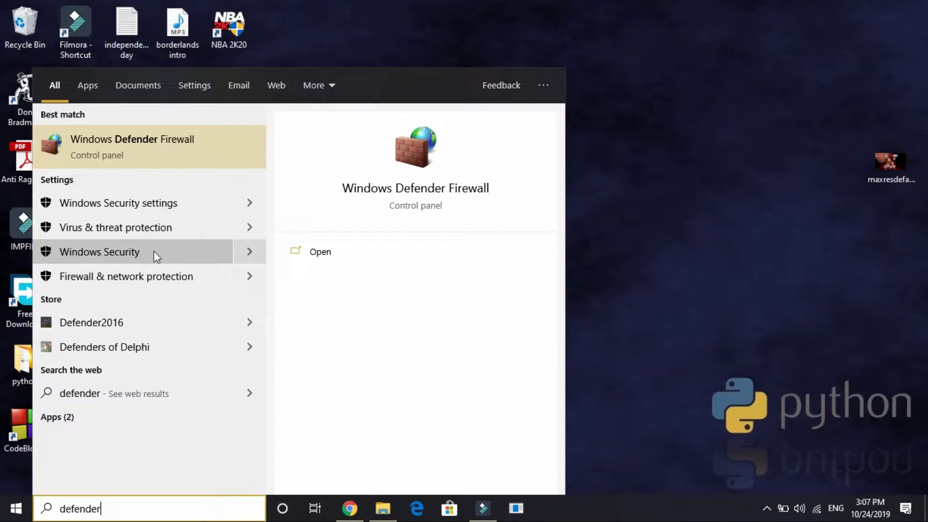
left_click(141, 233)
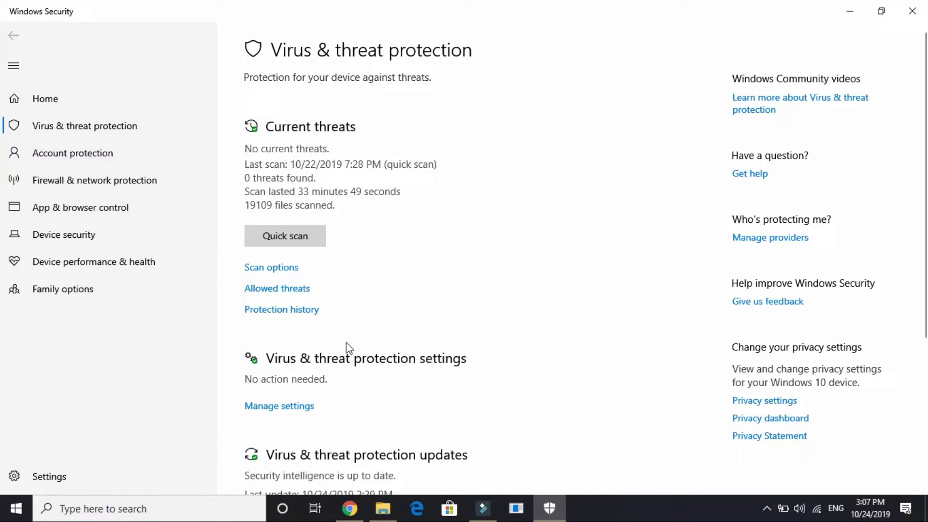
Step: Switch Real-time protection Off under Manage settings, then show the desktop with Win+D
scroll(346, 344, "down", 2)
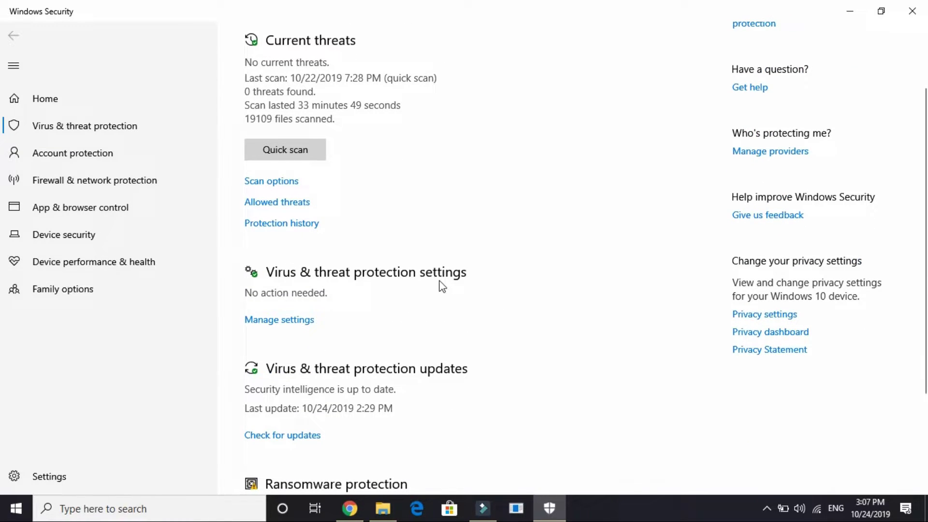
left_click(313, 326)
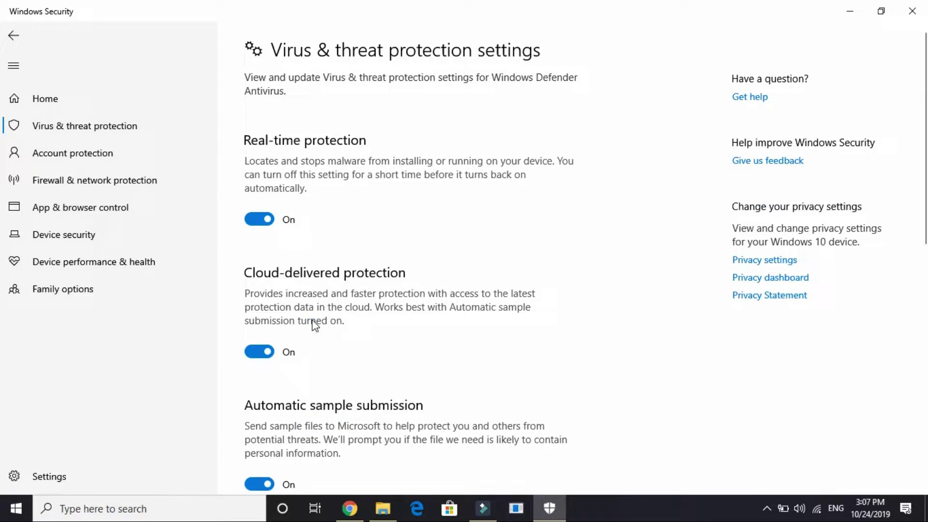
left_click(268, 220)
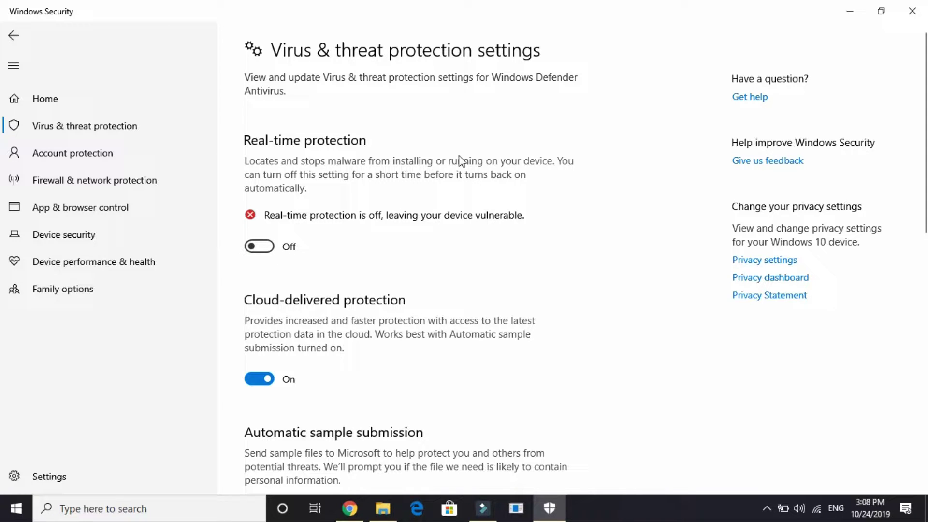
key("super+d")
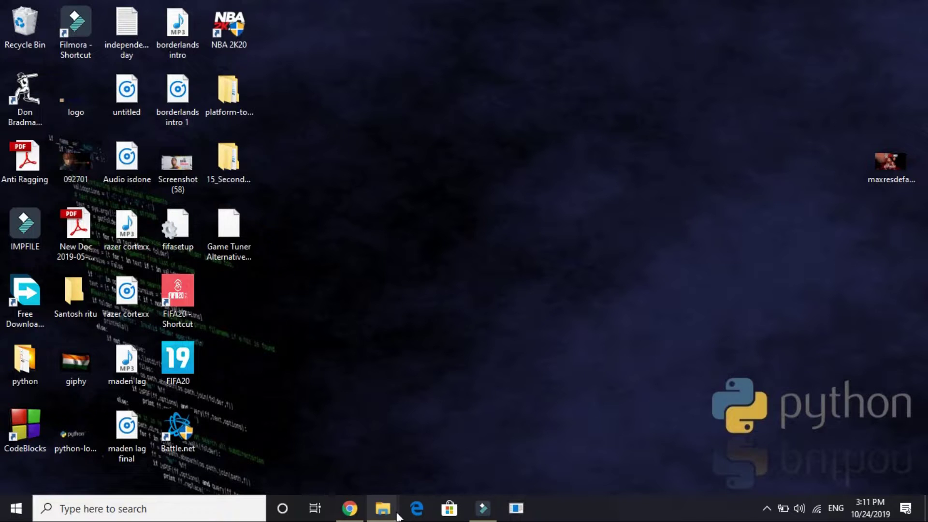
Step: Open the New Volume (D:) drive window in File Explorer
mouse_move(385, 510)
left_click(449, 466)
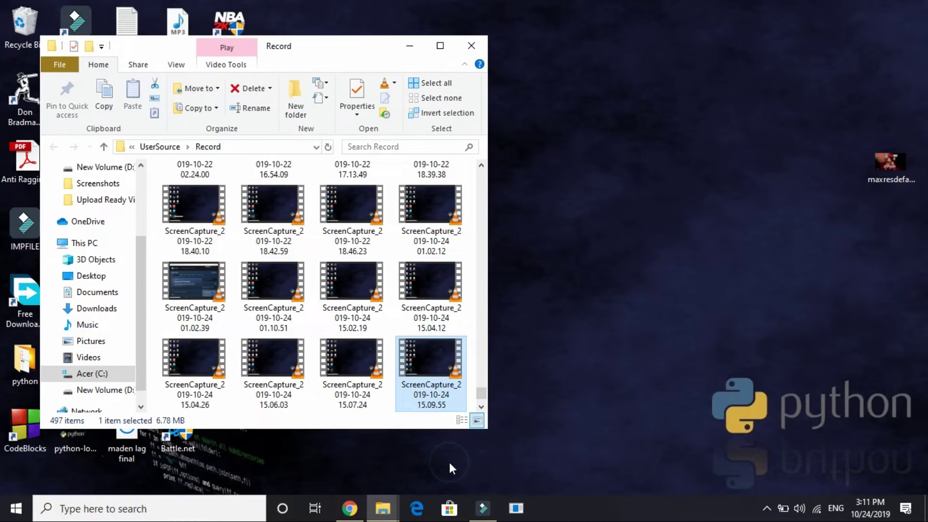
left_click(383, 508)
left_click(335, 452)
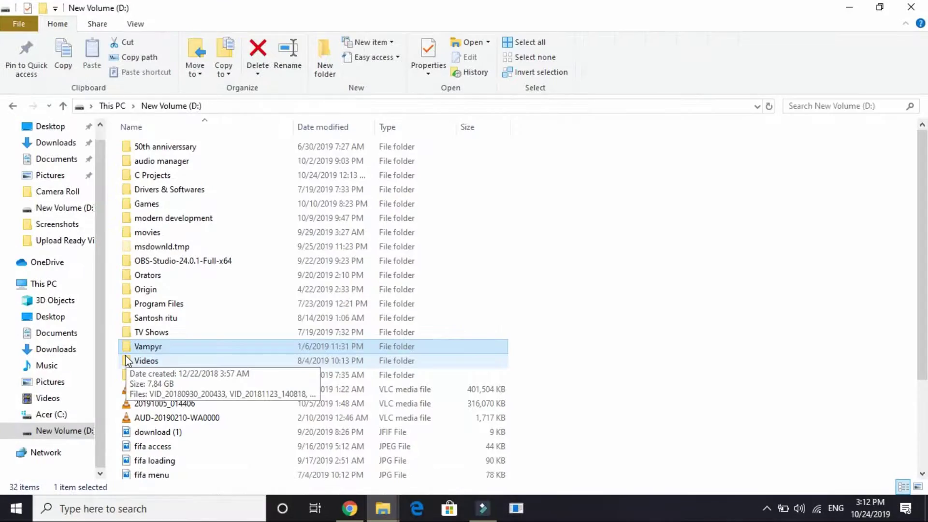
Step: Rename the Vampyr folder to 'Vampyr 1'
right_click(174, 349)
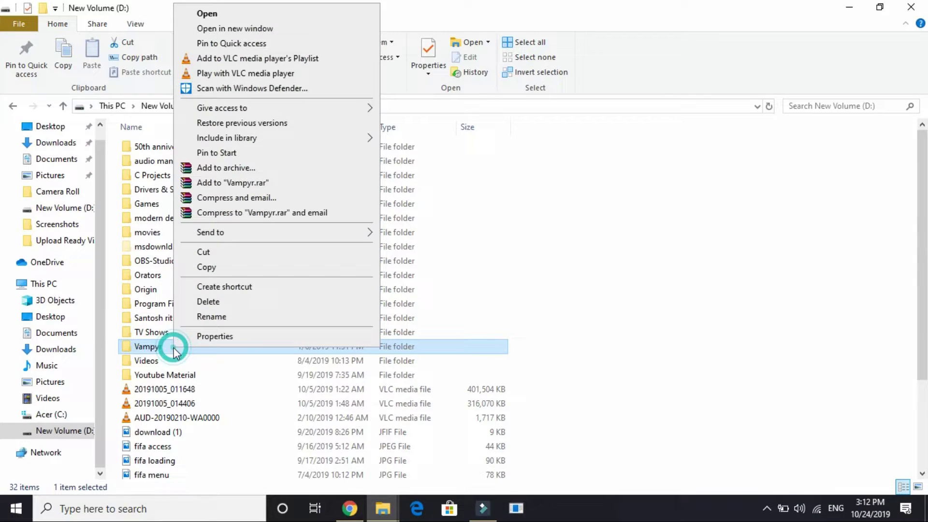
left_click(242, 320)
key("Right")
type("1")
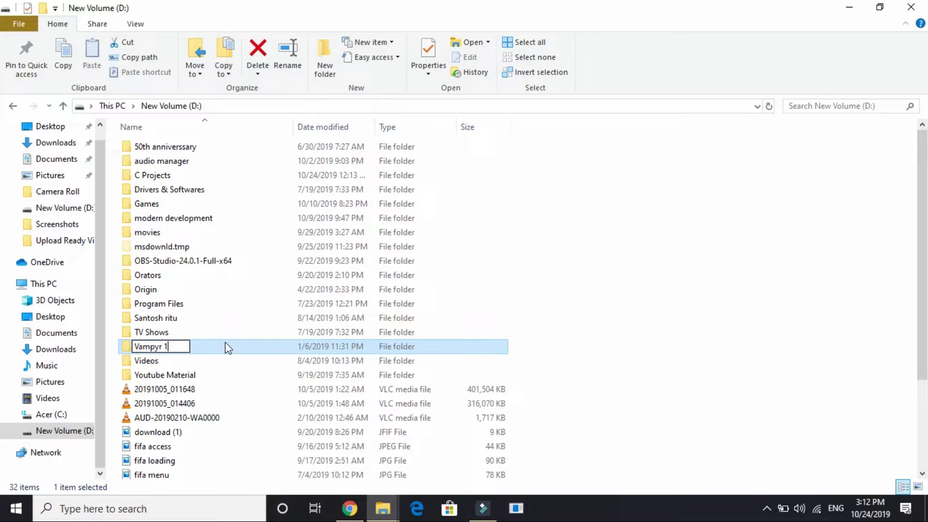
type("2")
key("BackSpace")
key("Return")
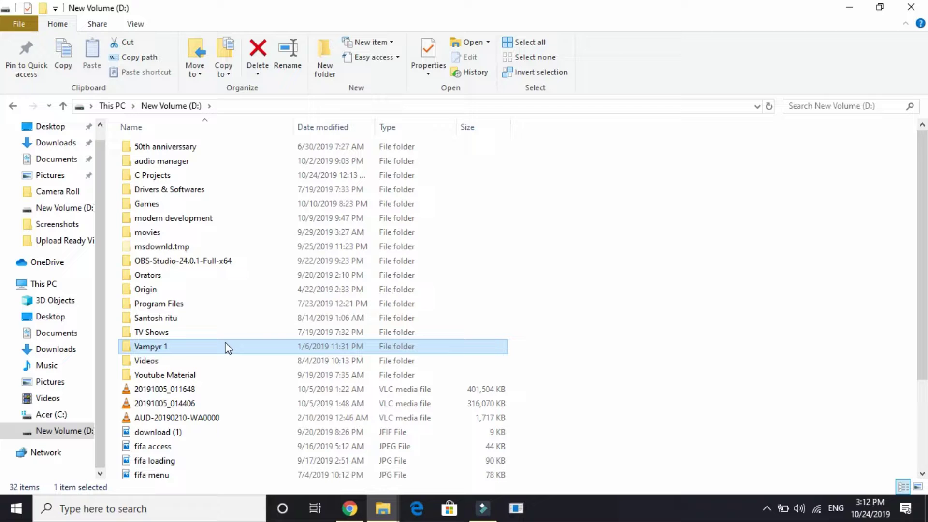
Step: Launch setup from the Vampyr 1 folder and accept English as the language
double_click(227, 347)
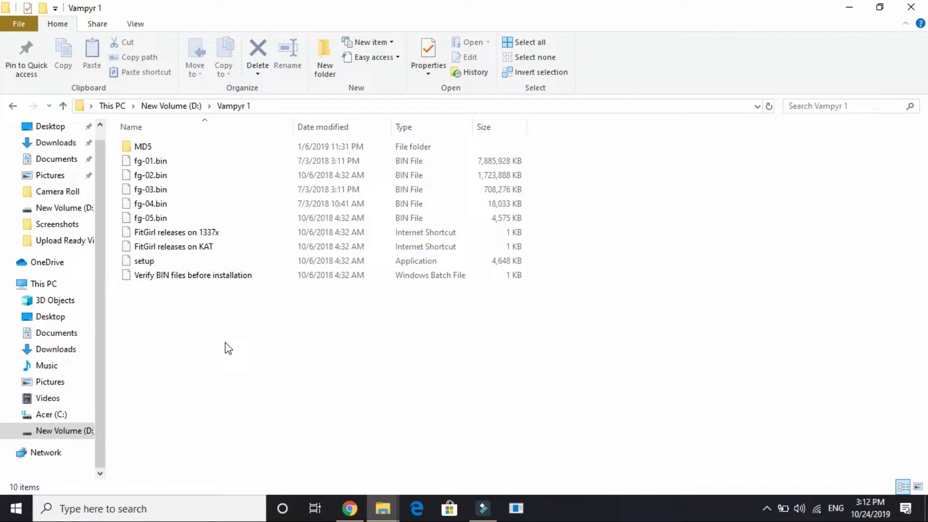
left_click(140, 262)
double_click(140, 262)
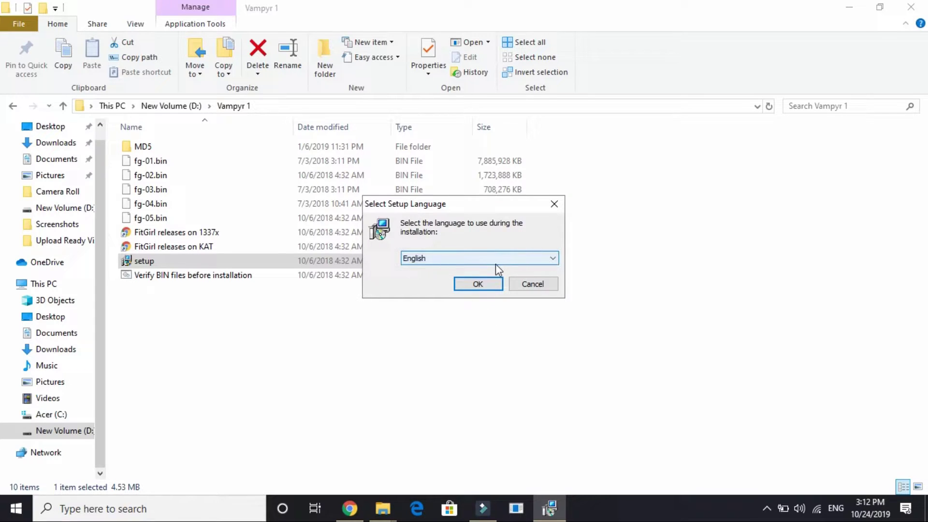
left_click(478, 284)
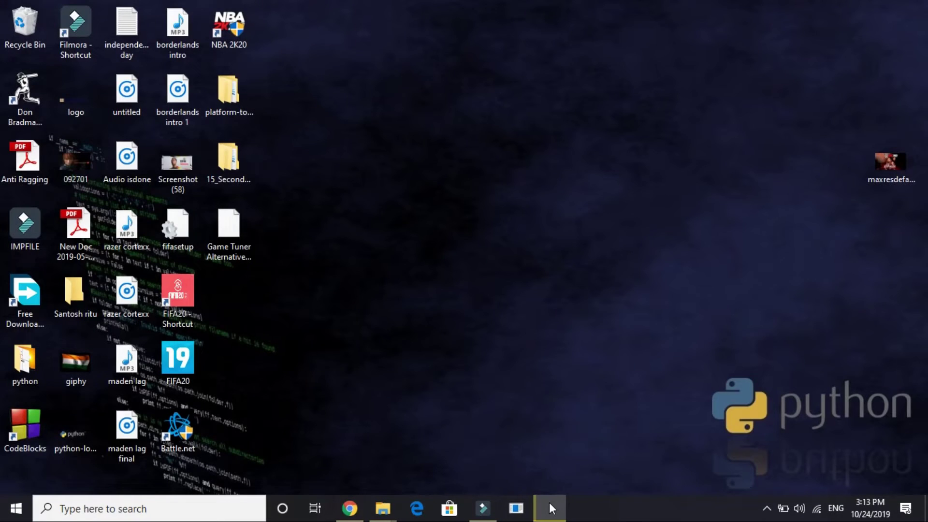
Step: Mute the installer music, limit it to 2 GB RAM, and advance to the install location page
left_click(546, 476)
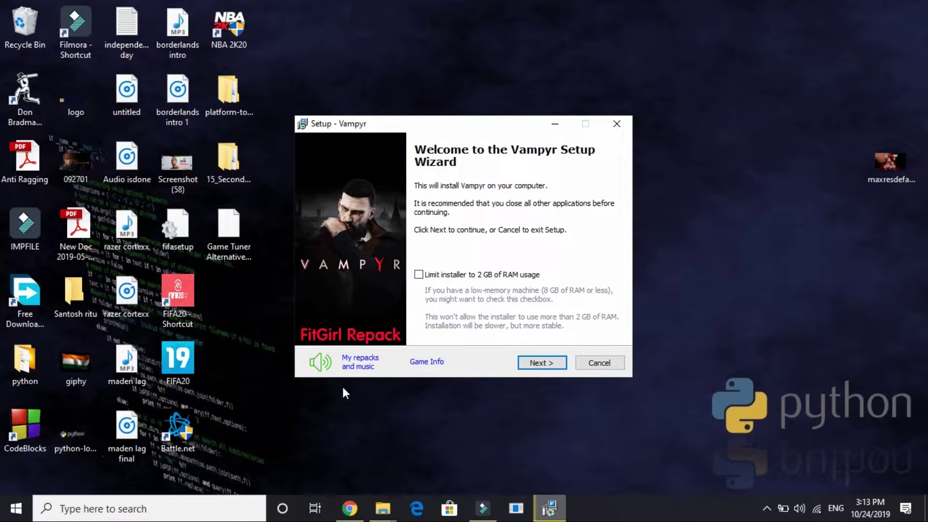
left_click(321, 366)
left_click(536, 362)
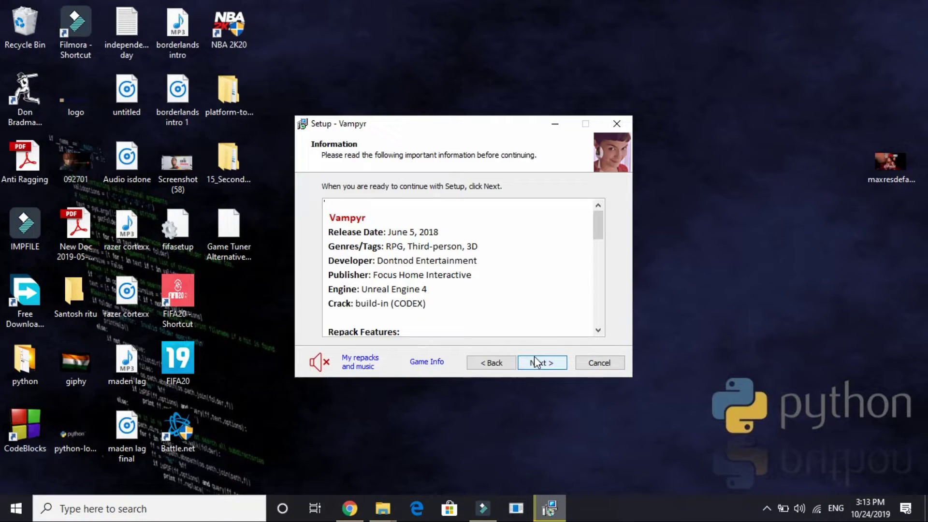
left_click(487, 363)
left_click(428, 279)
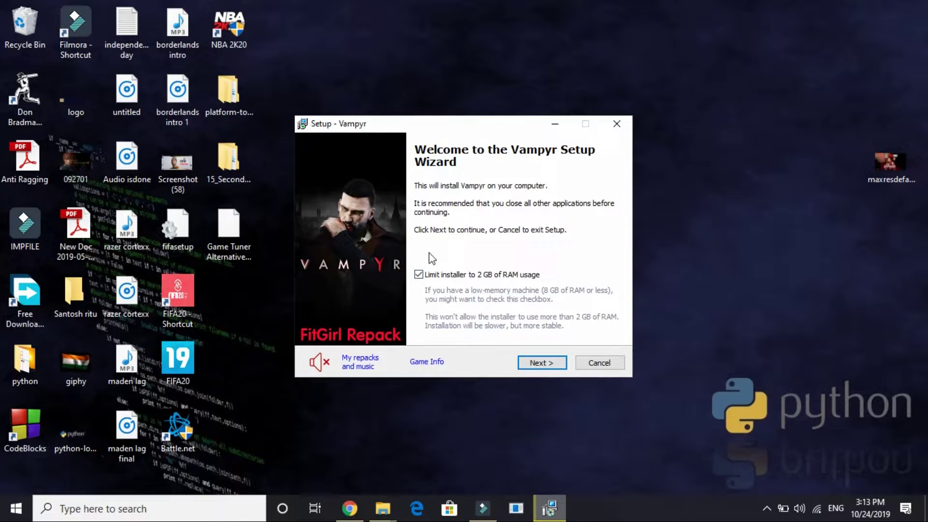
left_click(536, 366)
left_click(550, 359)
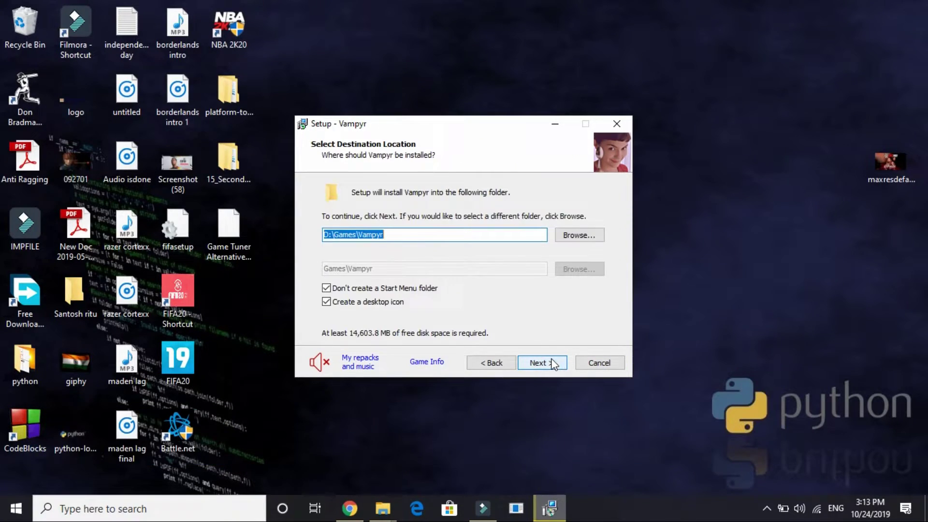
Step: Set the install destination folder to D:\Vampyr on the D: drive
left_click(578, 241)
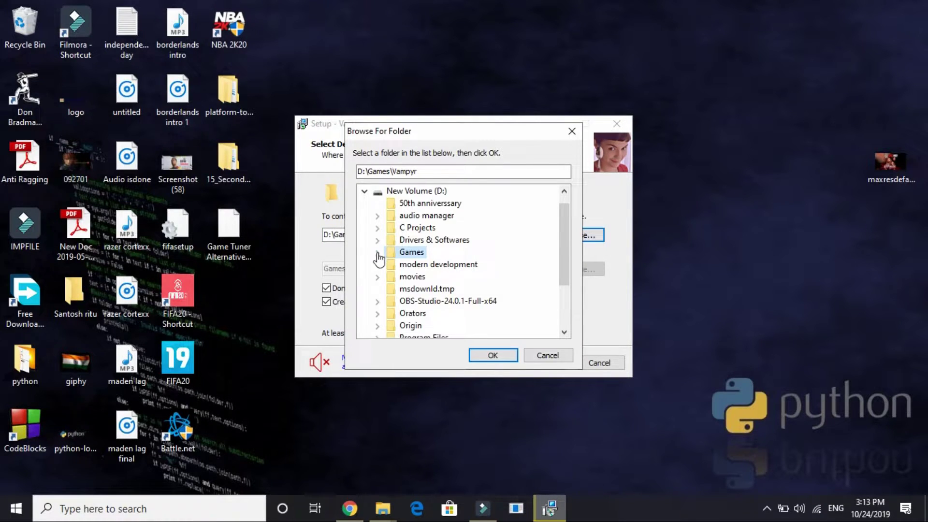
left_click(427, 192)
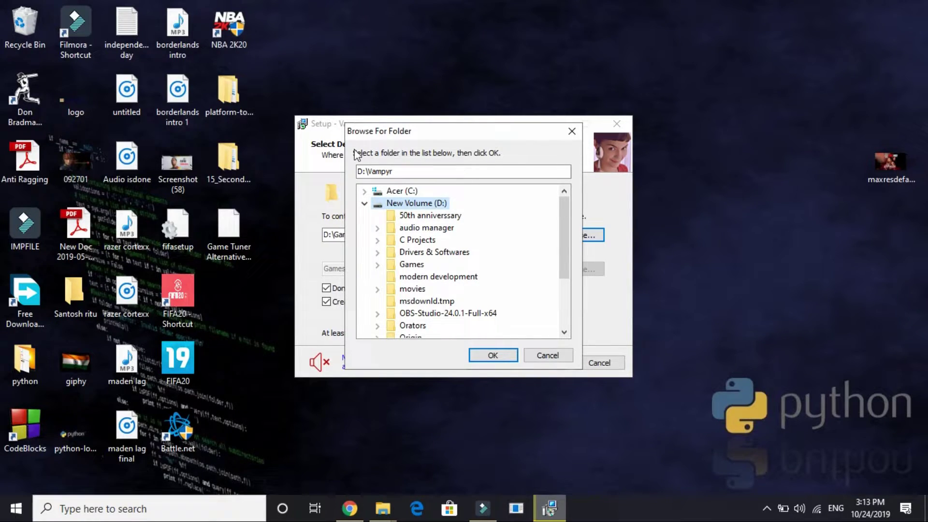
left_click(399, 192)
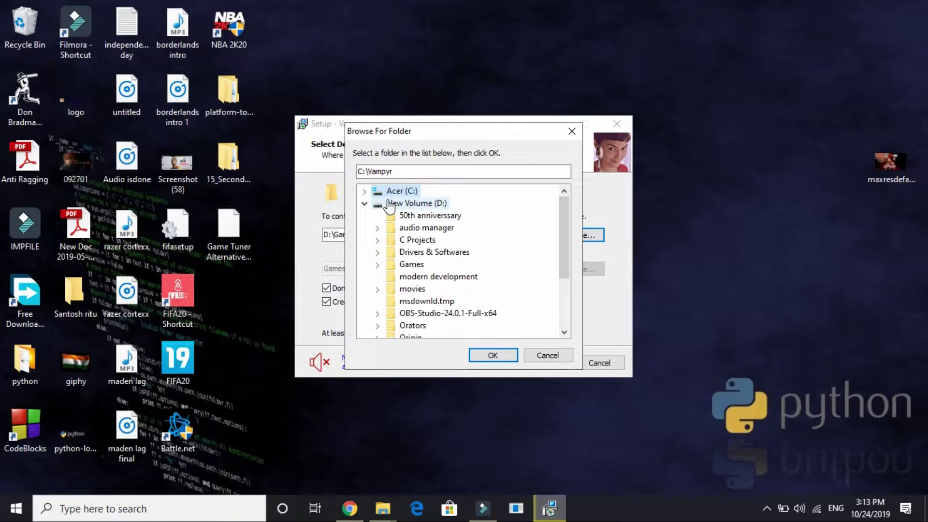
left_click(389, 204)
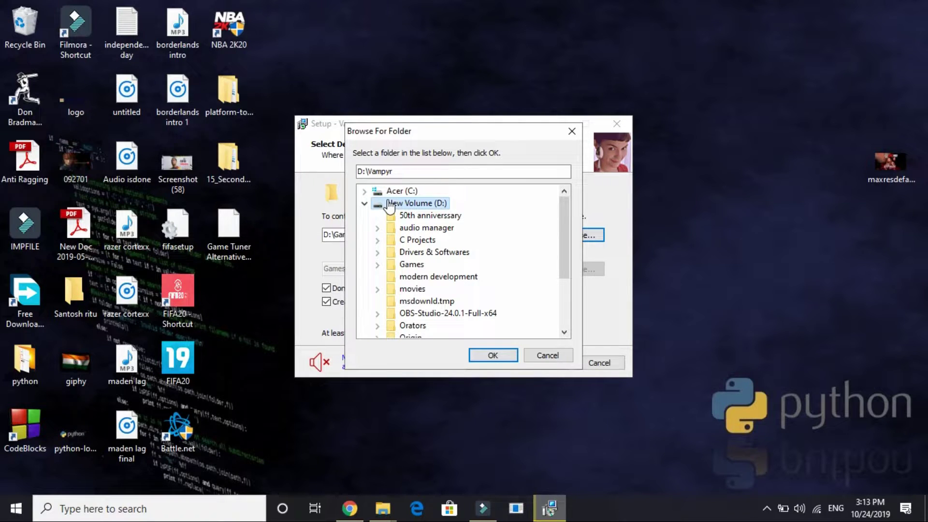
left_click(492, 355)
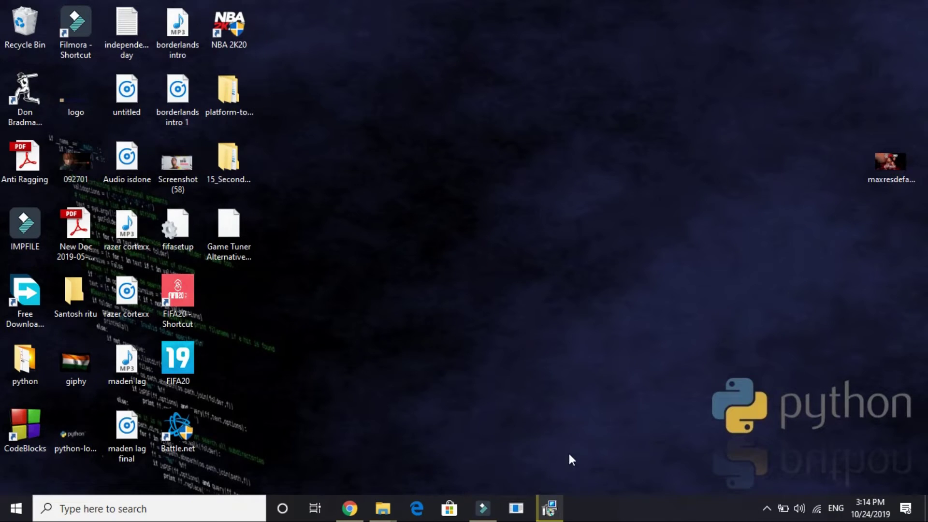
Step: Restore the setup window, shift it slightly left, and minimize it
left_click(551, 511)
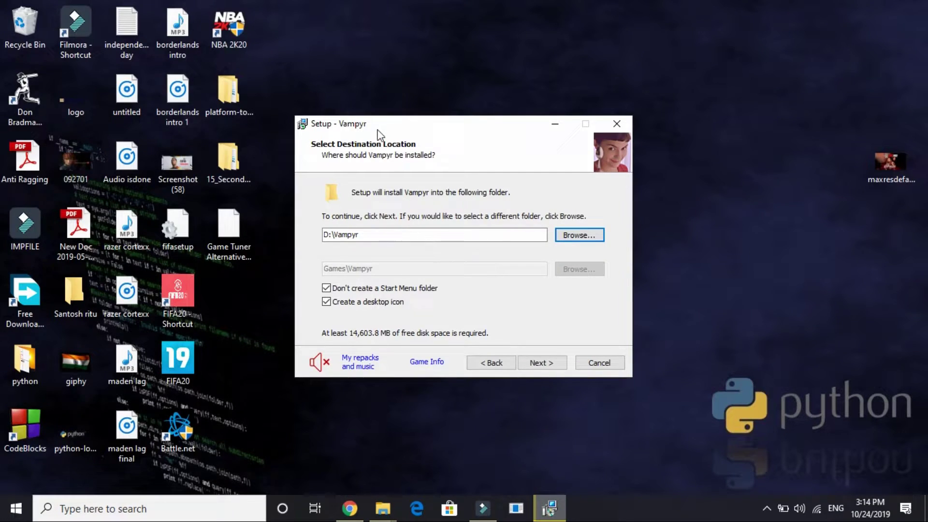
left_click_drag(379, 136, 357, 136)
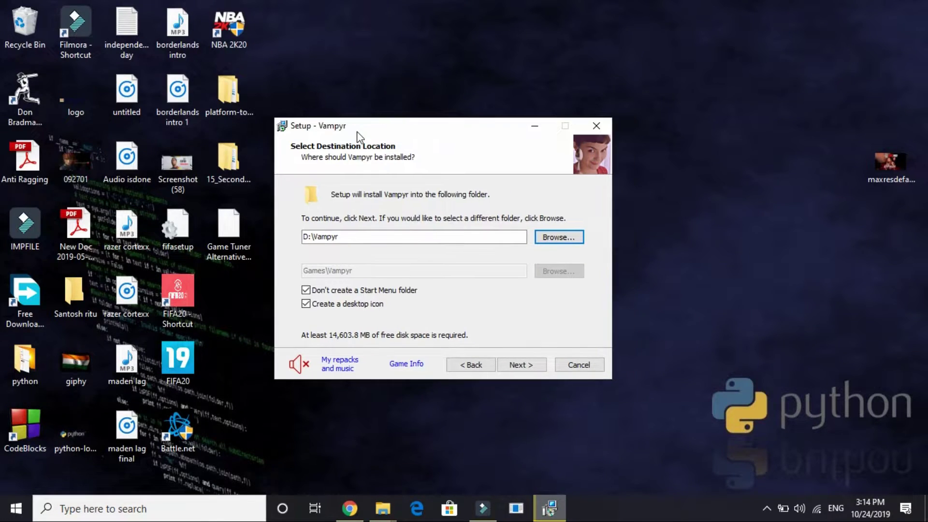
left_click(534, 127)
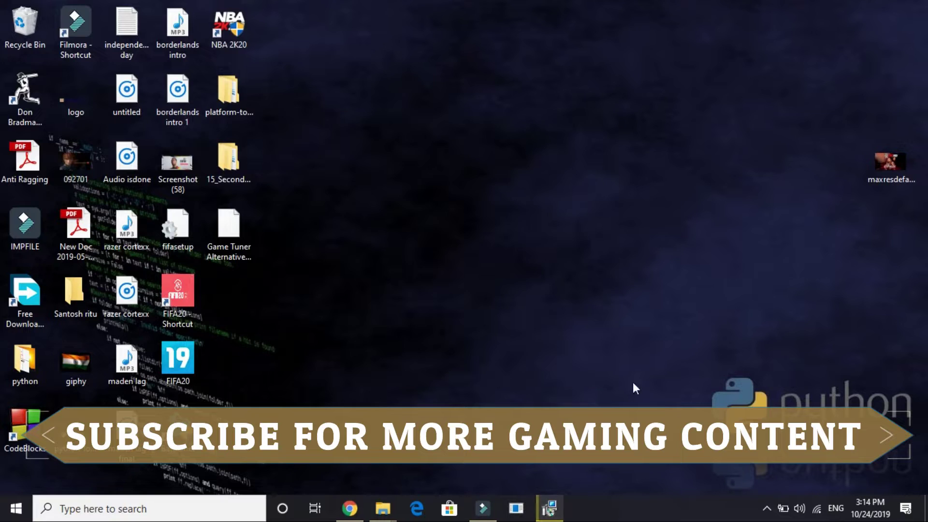
Step: Open Task Manager from the taskbar and go to the Setup process in Details
right_click(641, 508)
left_click(716, 453)
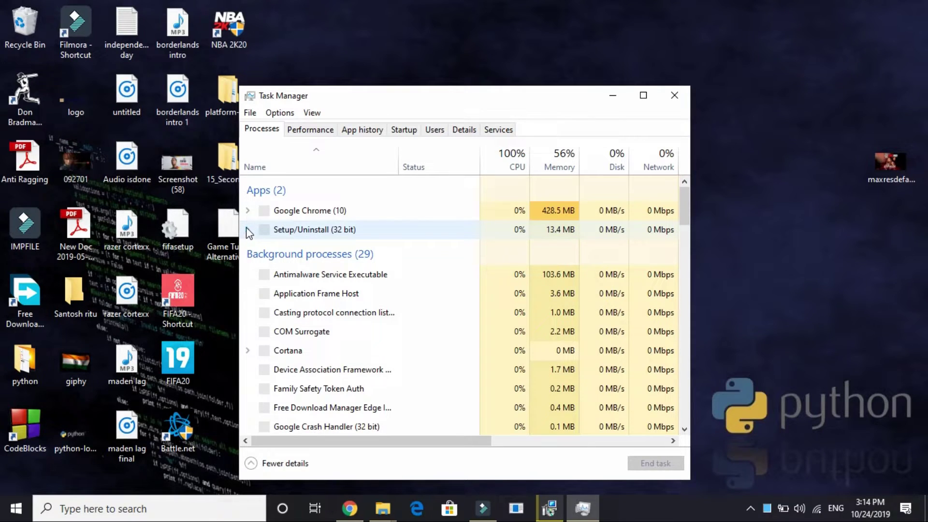
left_click(248, 230)
right_click(306, 232)
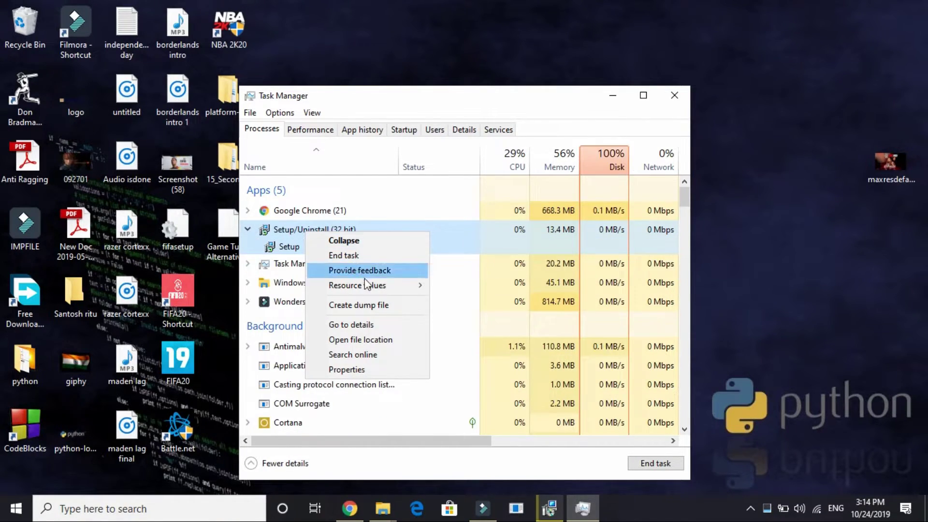
left_click(352, 328)
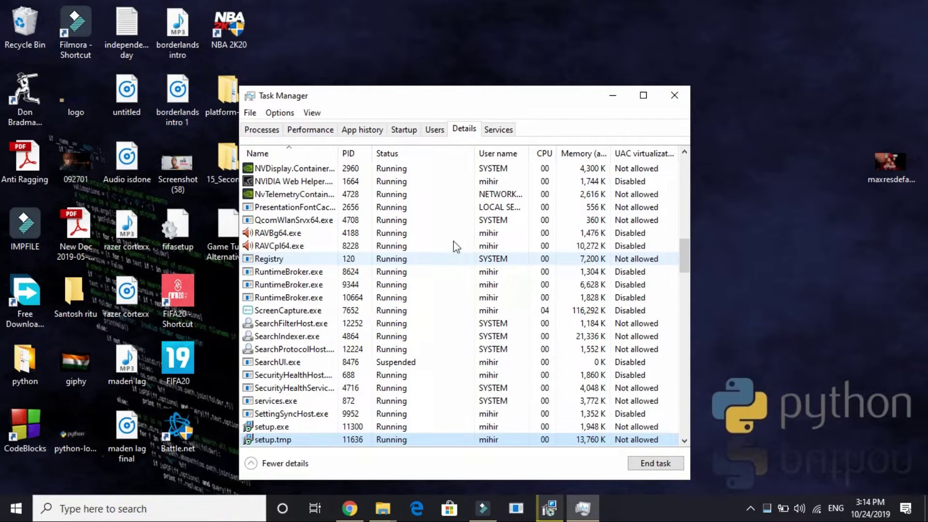
Step: Set both setup.exe and setup.tmp to Realtime priority, then close Task Manager
right_click(283, 430)
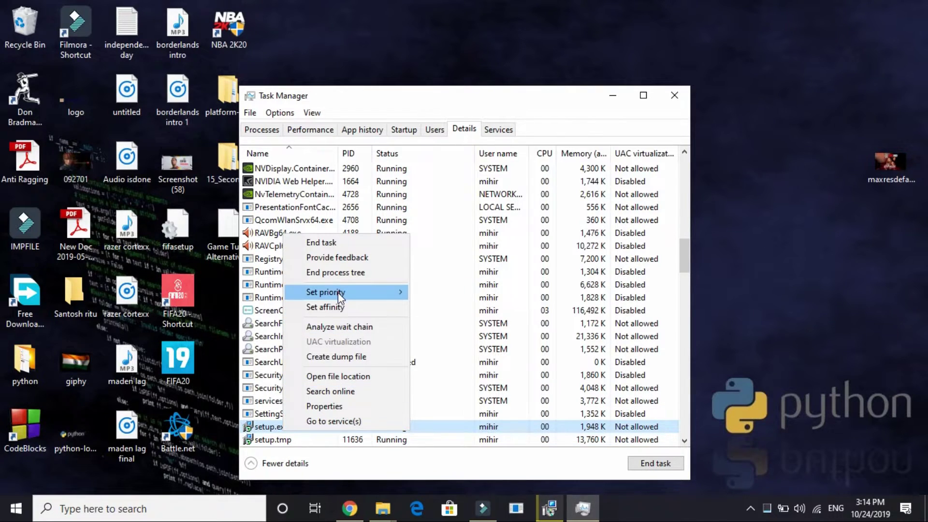
mouse_move(338, 292)
left_click(445, 292)
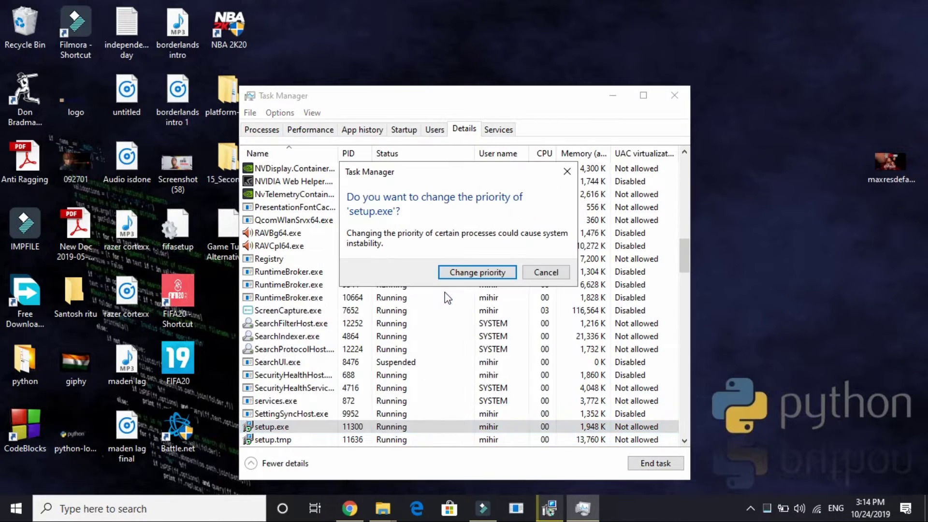
left_click(467, 271)
left_click(332, 436)
right_click(331, 437)
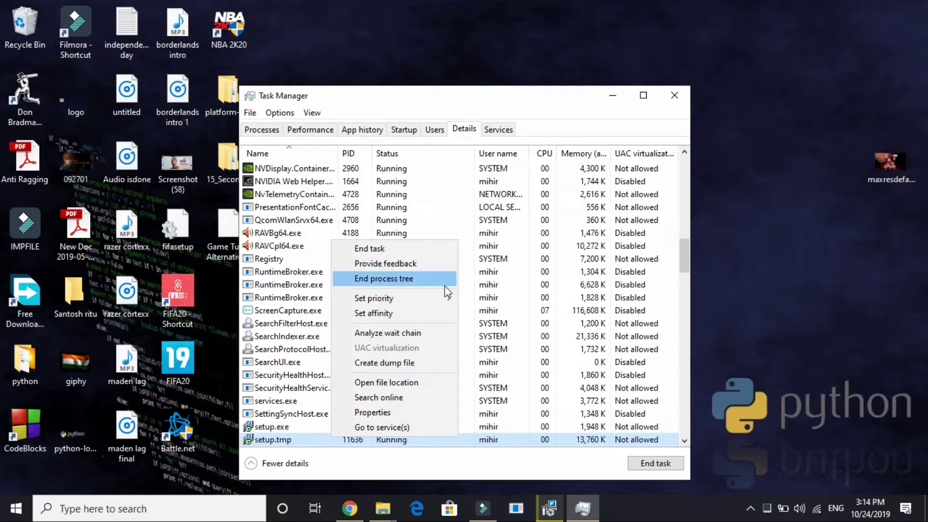
mouse_move(447, 296)
left_click(503, 299)
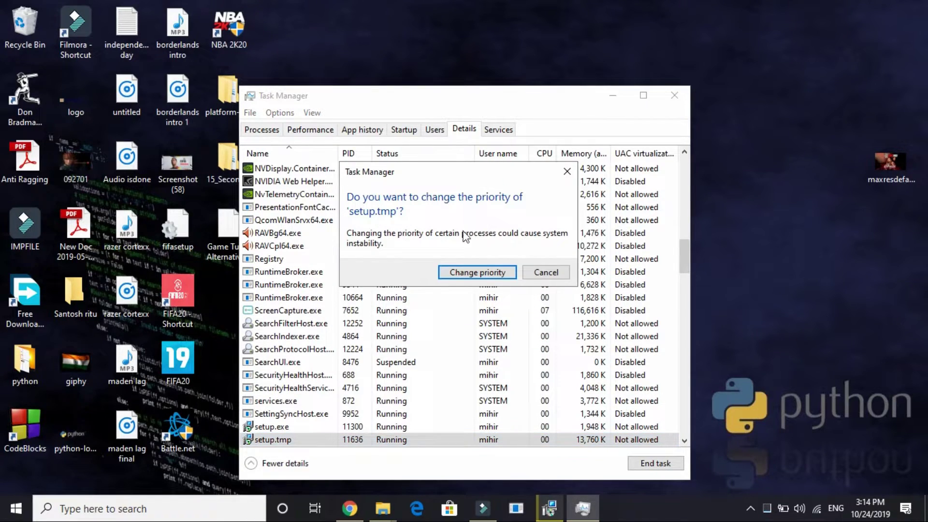
left_click(461, 271)
left_click(675, 95)
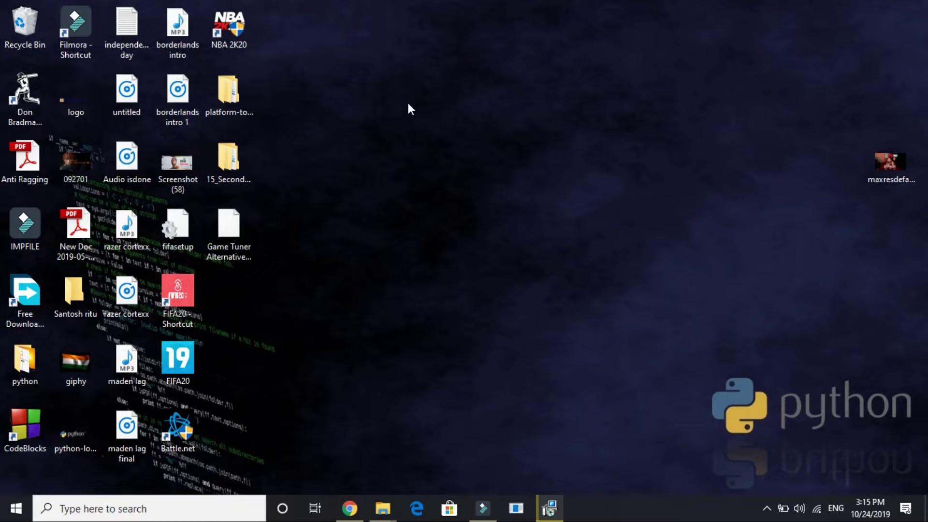
Step: Search Google for 'download isdone.dll' from Chrome's new tab
left_click(349, 508)
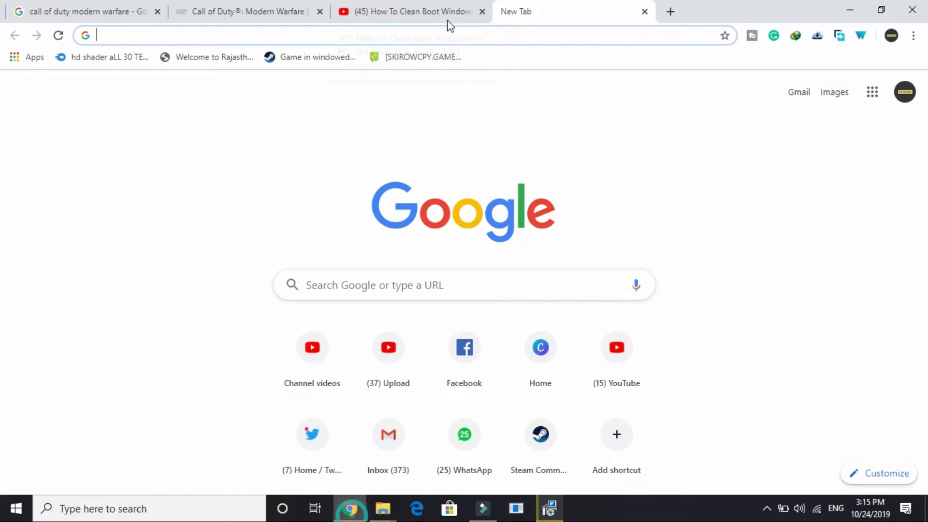
type("dow")
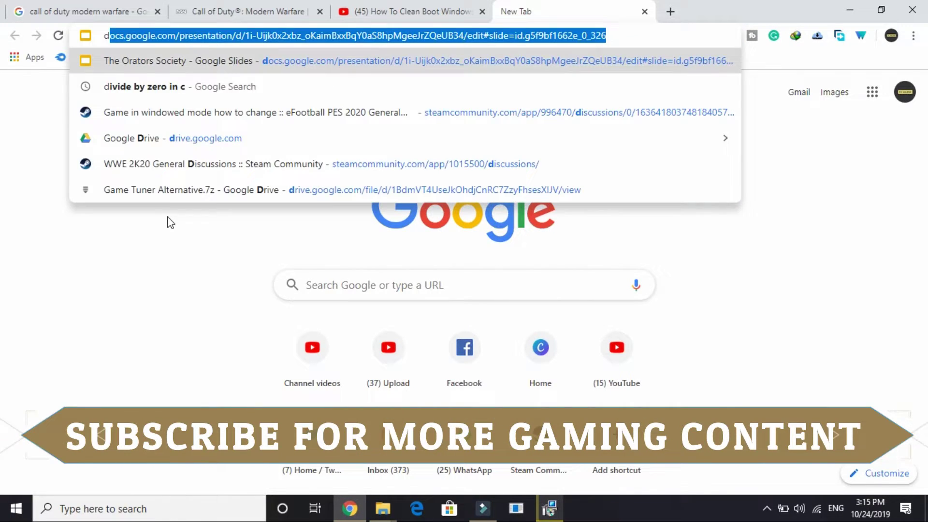
type("nlo")
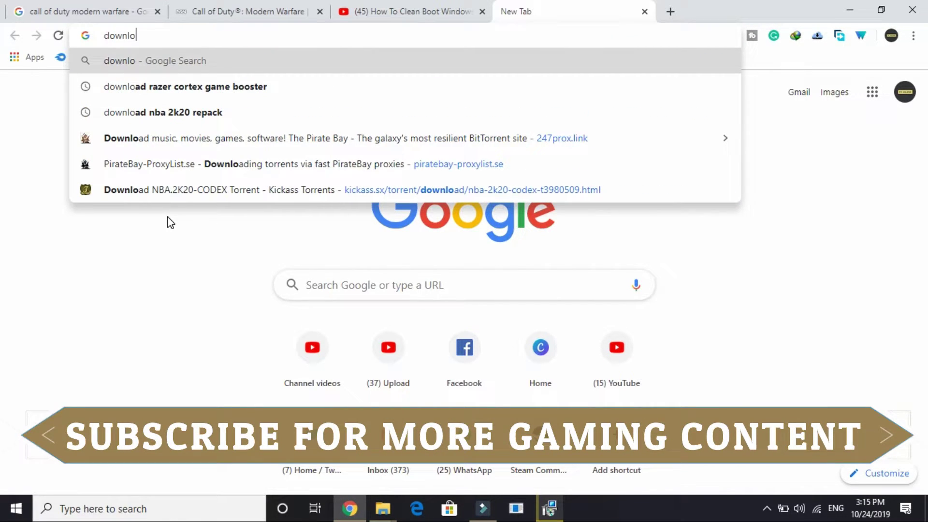
type("ad isd")
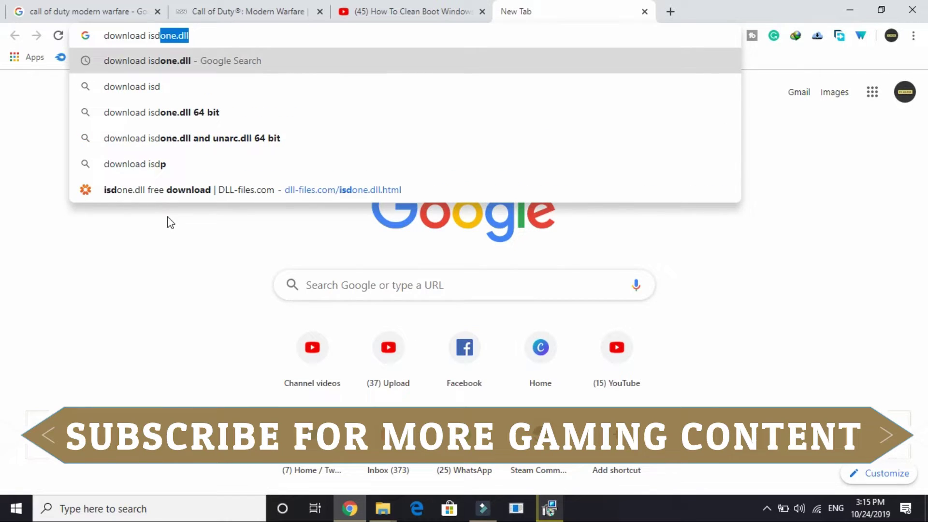
type("one")
key("Return")
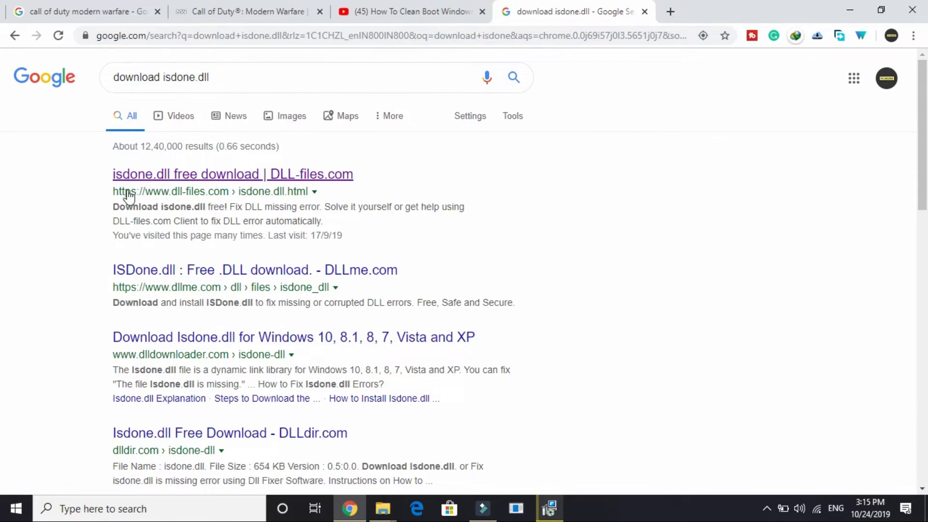
Step: Open the DLL-files.com isdone.dll page and search the site for unarc.dll
left_click(216, 181)
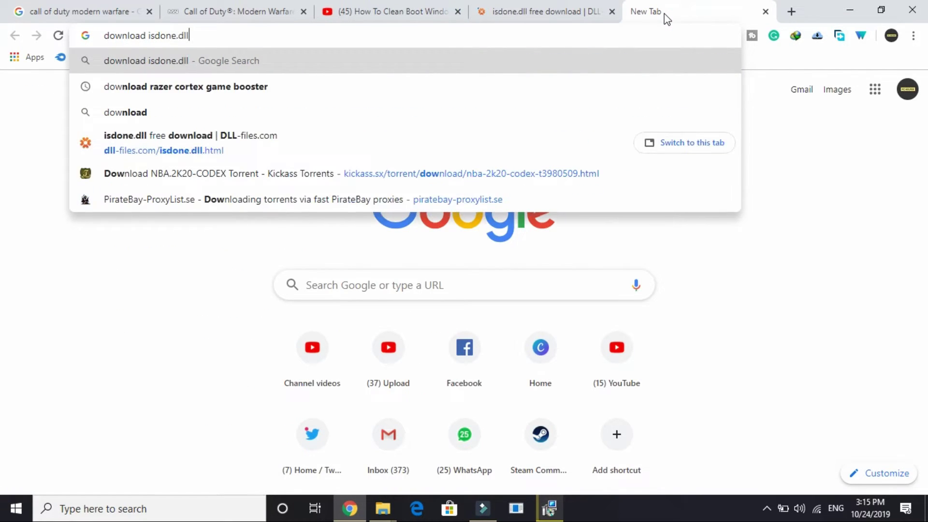
key("BackSpace")
key("BackSpace")
key("BackSpace")
key("BackSpace")
key("BackSpace")
key("BackSpace")
key("BackSpace")
key("BackSpace")
key("BackSpace")
key("BackSpace")
type("u")
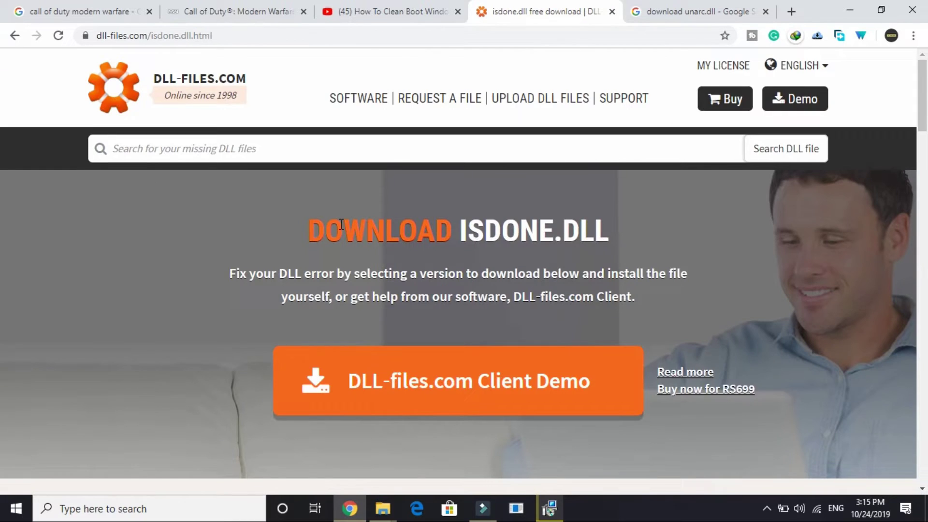
scroll(438, 316, "down", 4)
left_click(683, 11)
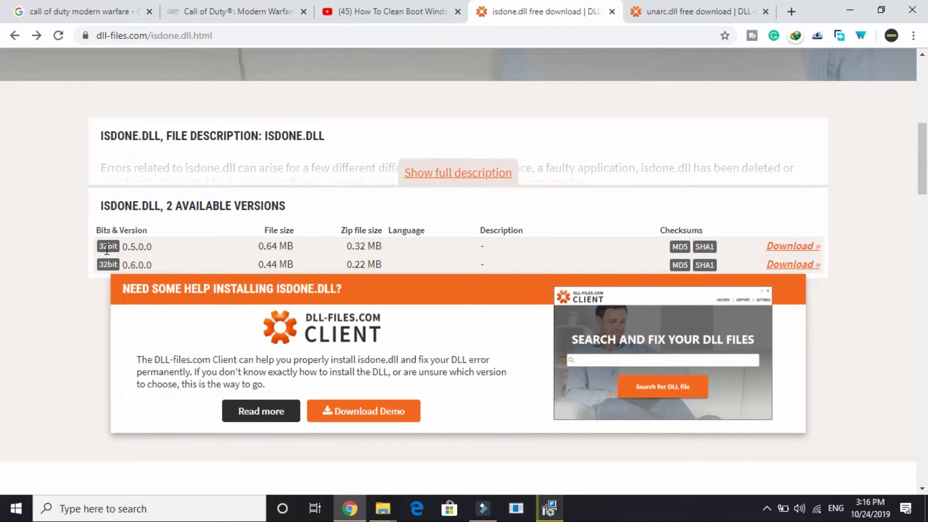
Step: Download isdone.dll version 0.5.0.0 and the 32-bit unarc.dll
left_click(792, 246)
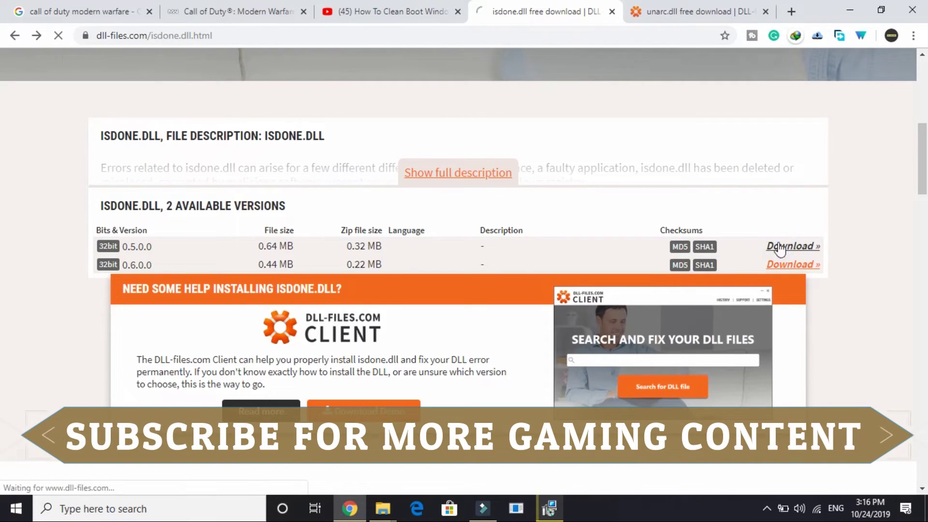
left_click(675, 6)
scroll(221, 331, "down", 6)
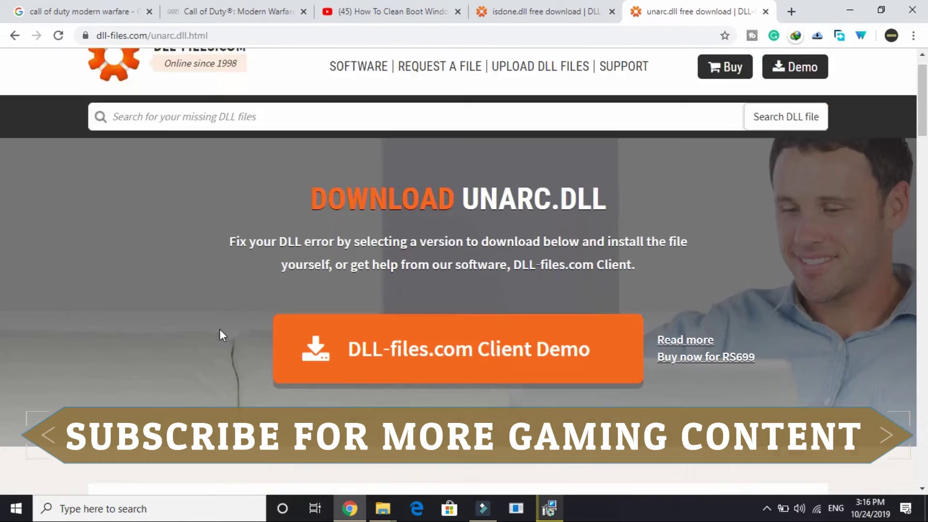
left_click(793, 319)
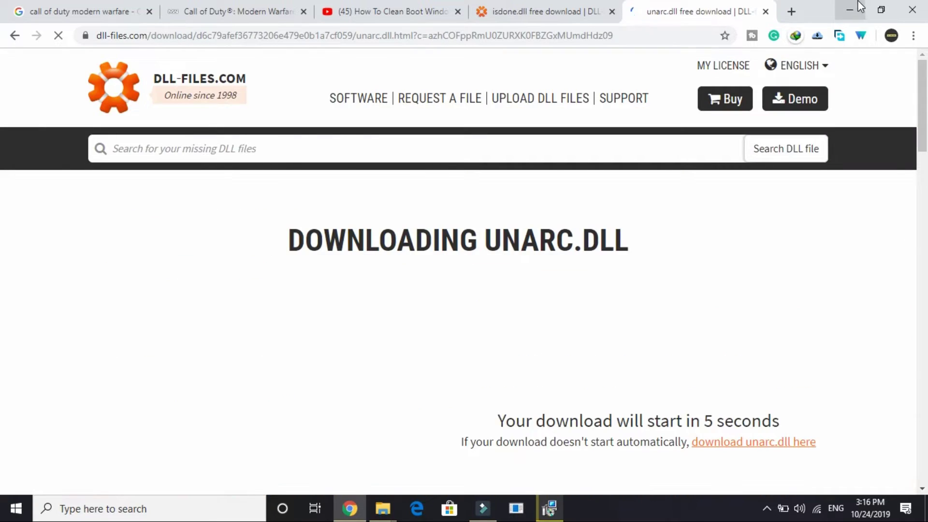
Step: Minimize Chrome, search Downloads for 'isdon', and open the isdone ZIP in WinRAR
left_click(851, 8)
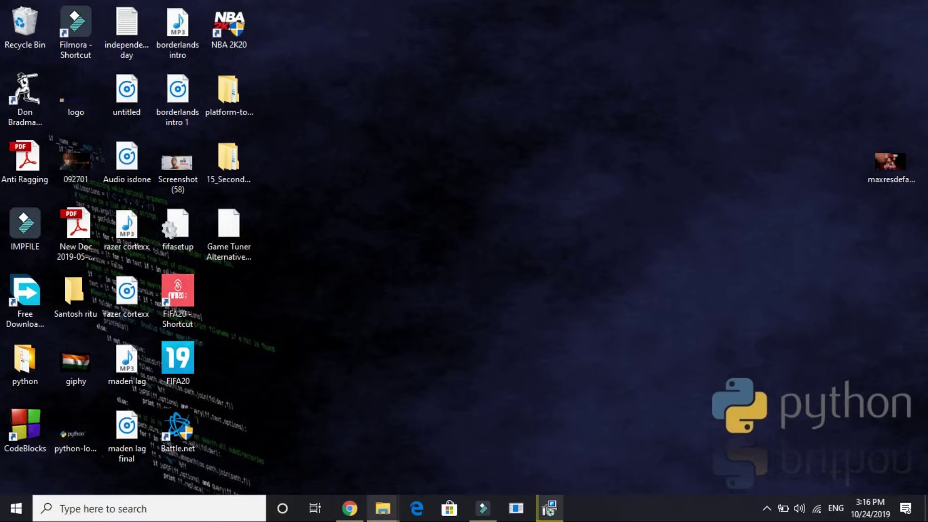
mouse_move(381, 510)
left_click(331, 466)
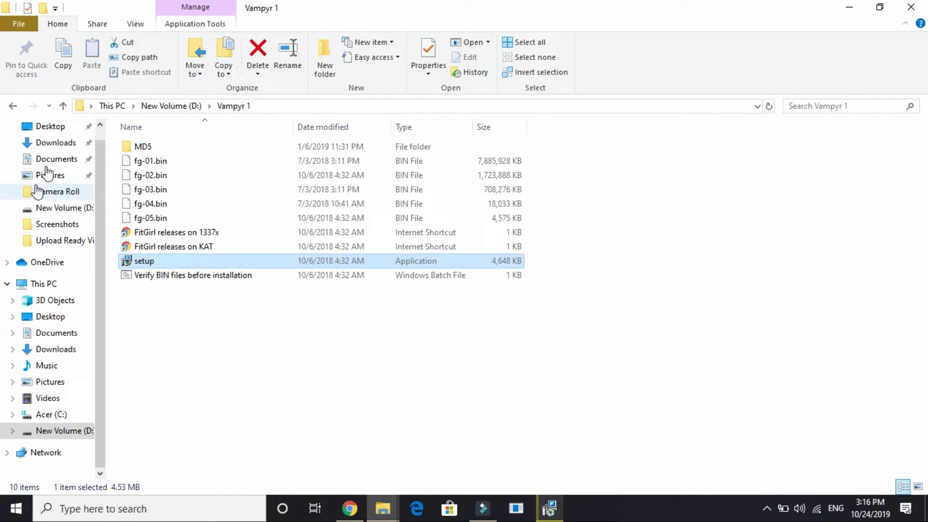
left_click(50, 146)
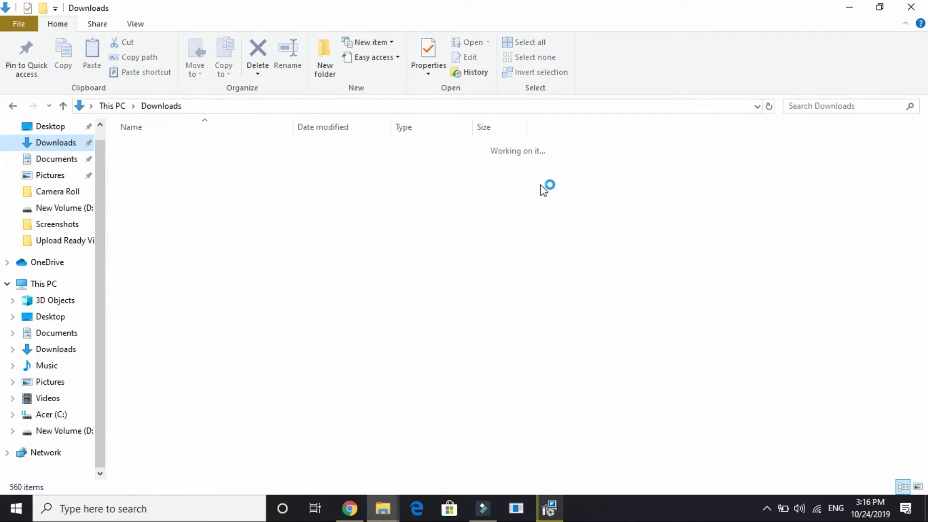
left_click(817, 107)
type("isdon")
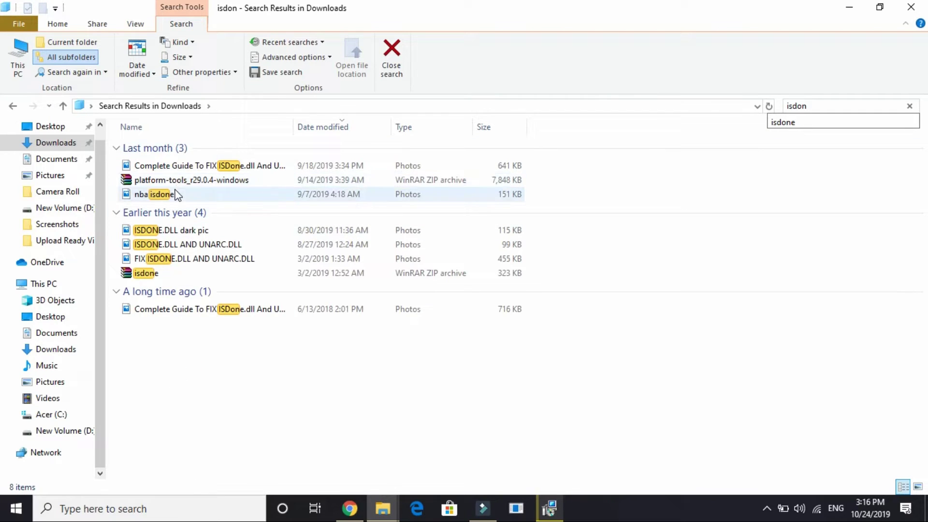
left_click(169, 274)
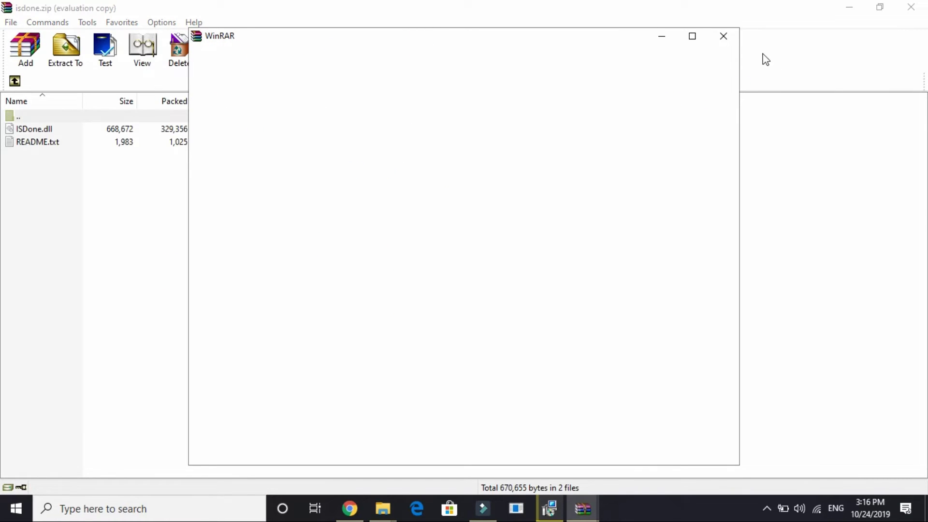
Step: Extract ISDone.dll to C:\Windows\SysWOW64, replacing existing files with Yes to All
left_click(724, 36)
left_click(217, 128)
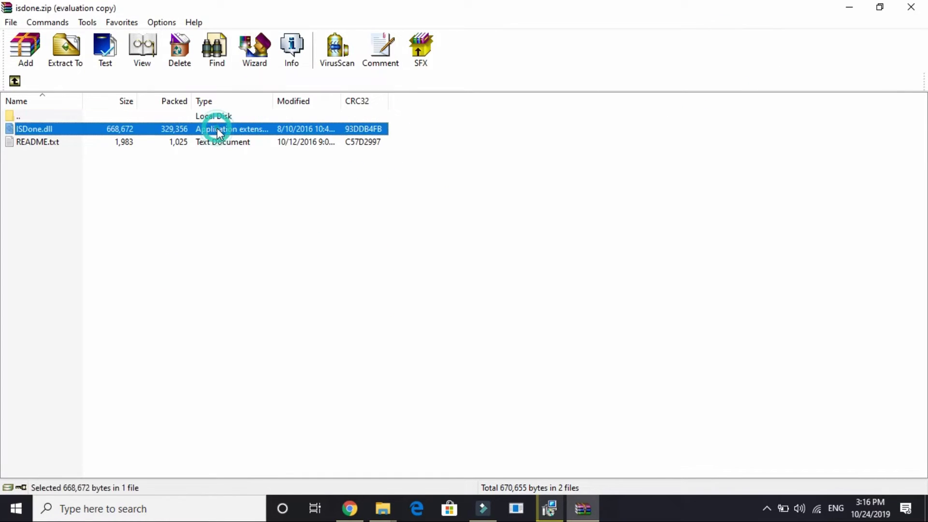
left_click(66, 49)
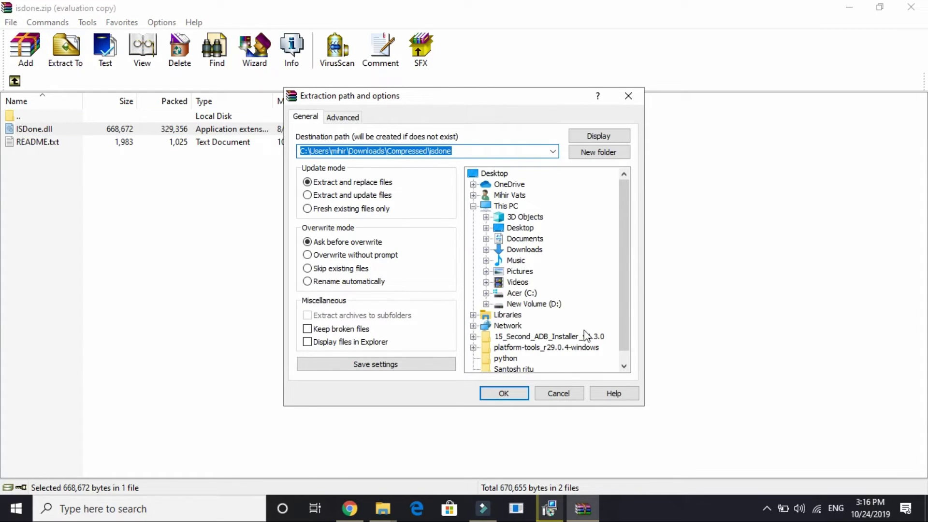
double_click(523, 293)
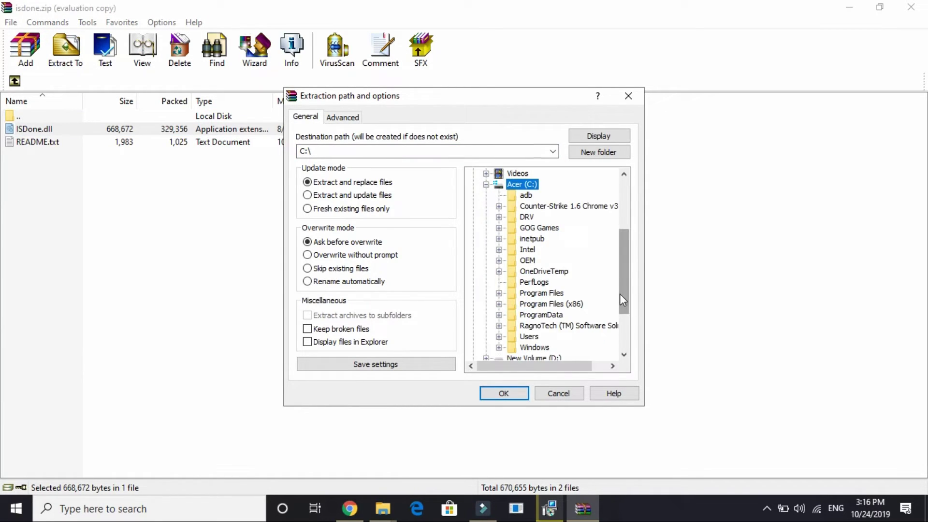
left_click(530, 345)
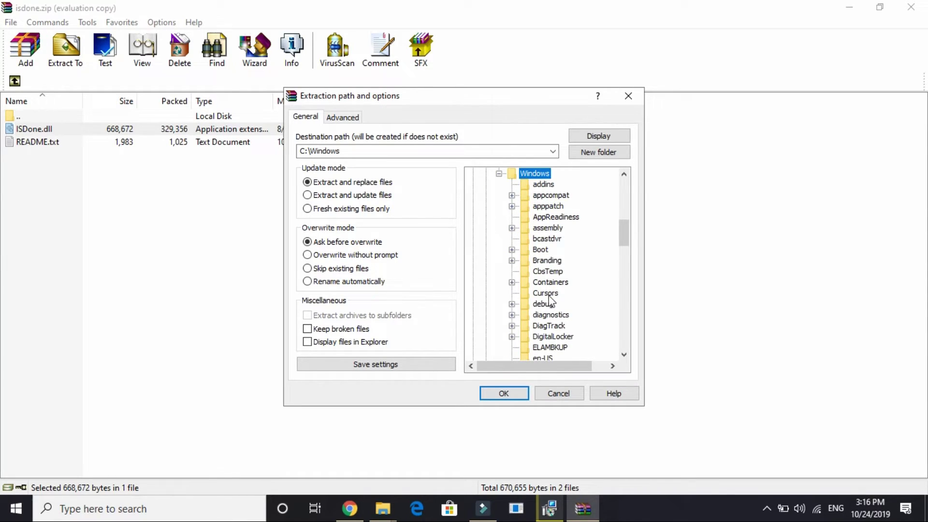
scroll(551, 301, "down", 4)
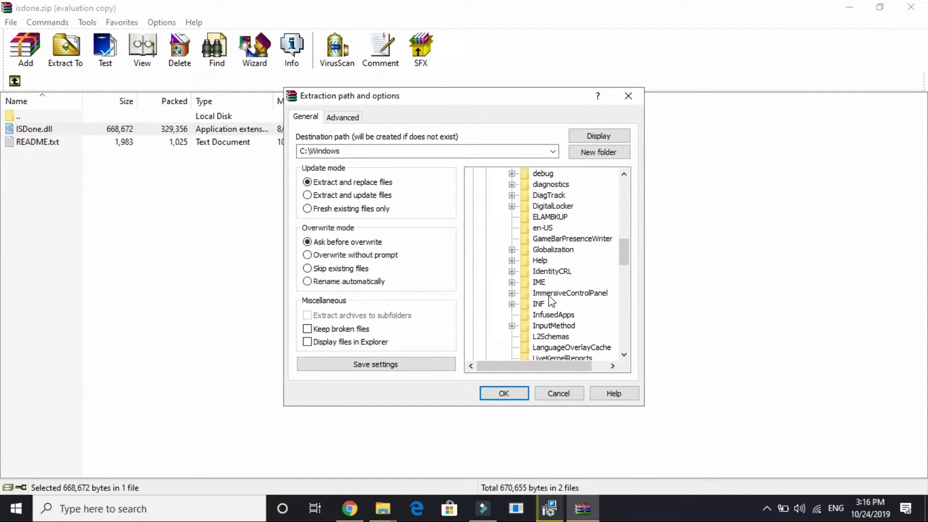
scroll(549, 296, "down", 7)
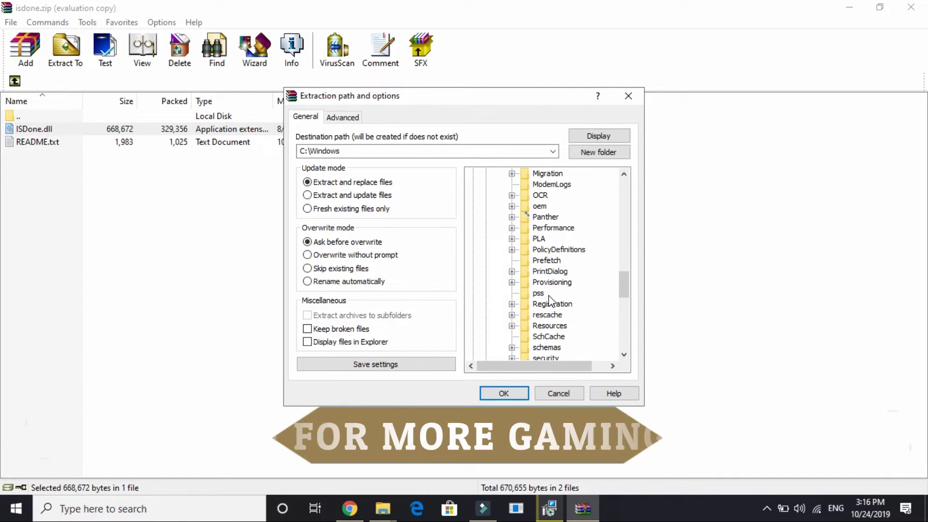
scroll(549, 300, "down", 5)
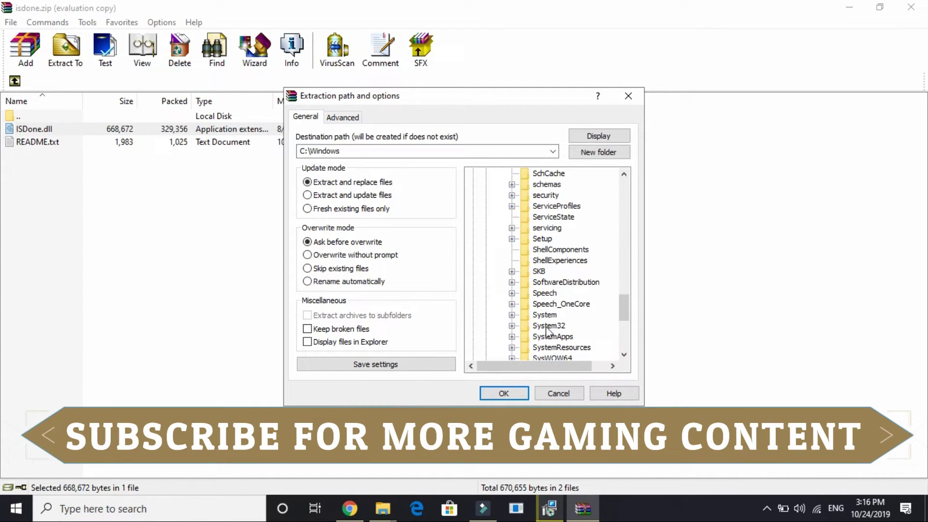
left_click(547, 326)
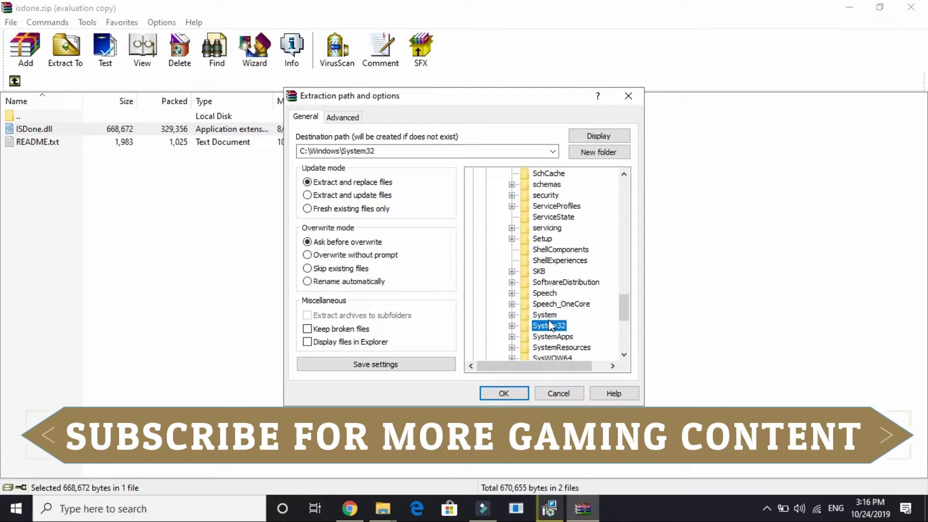
scroll(549, 325, "down", 1)
left_click(540, 325)
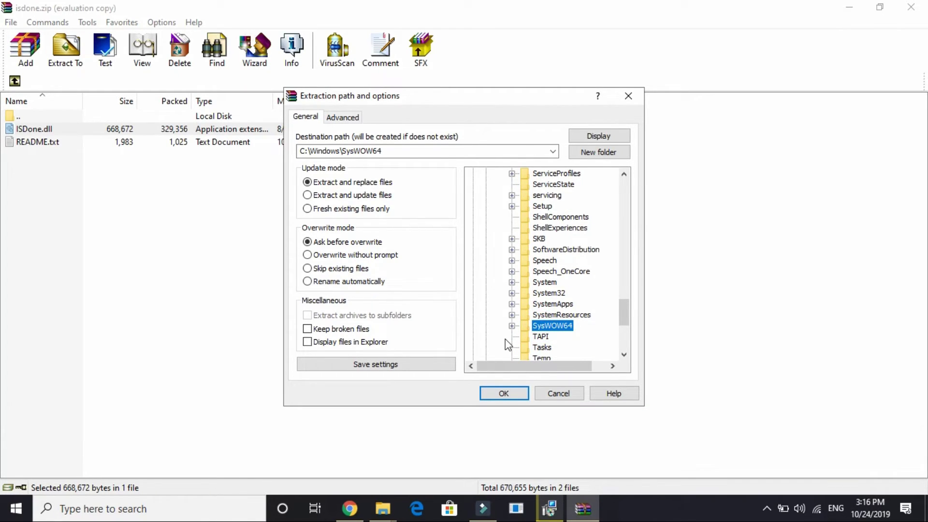
left_click(503, 394)
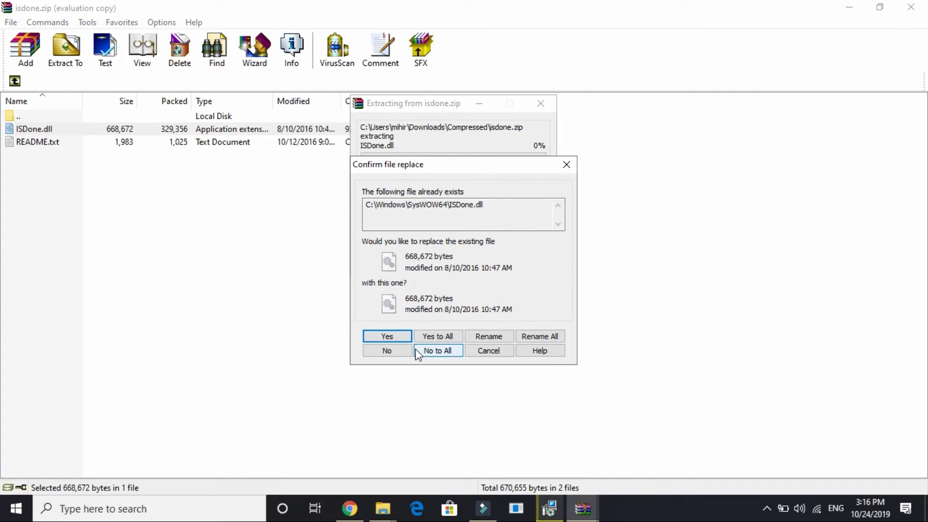
left_click(436, 337)
Step: Close the isdone archive, search Downloads for 'unarc', and open the unarc ZIP
left_click(910, 8)
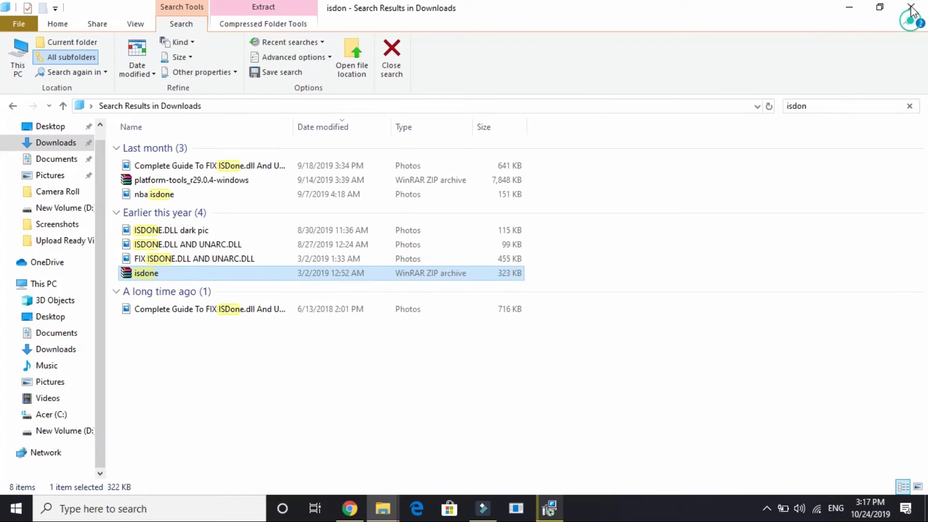
left_click(808, 104)
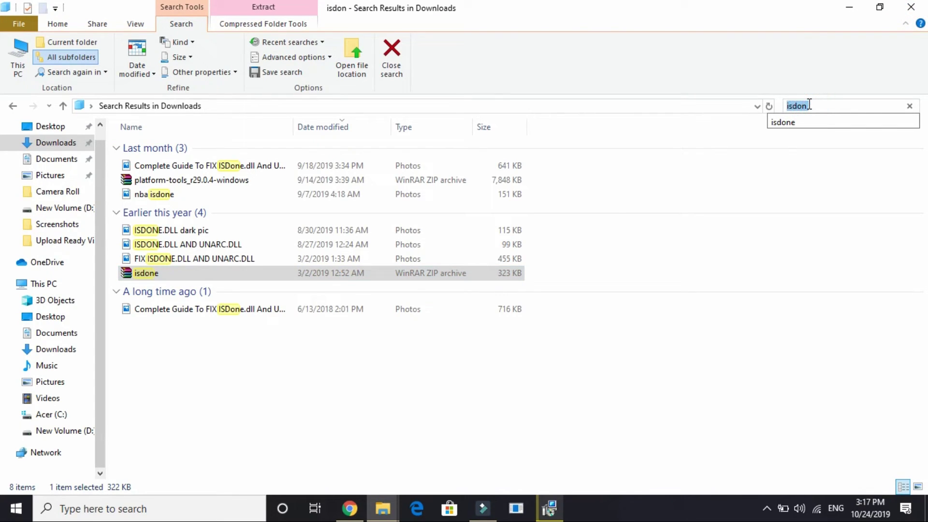
type("unarc")
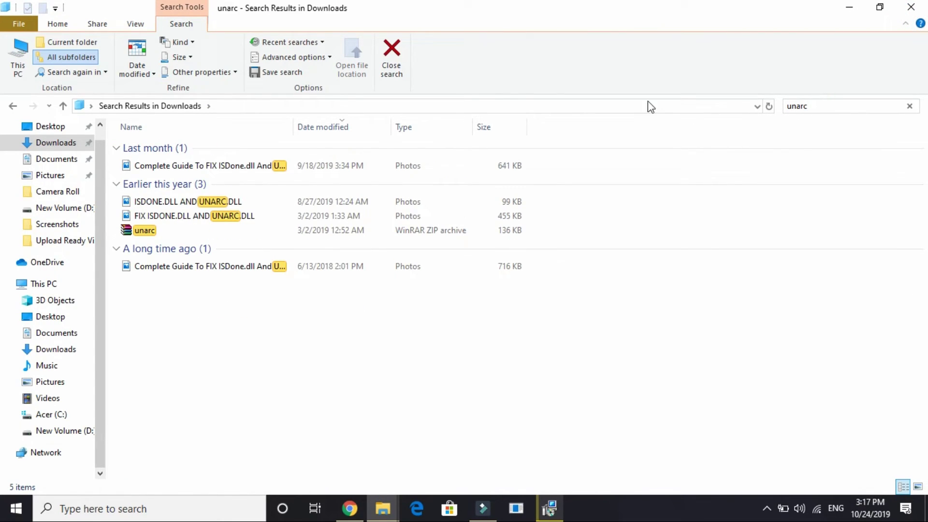
double_click(239, 228)
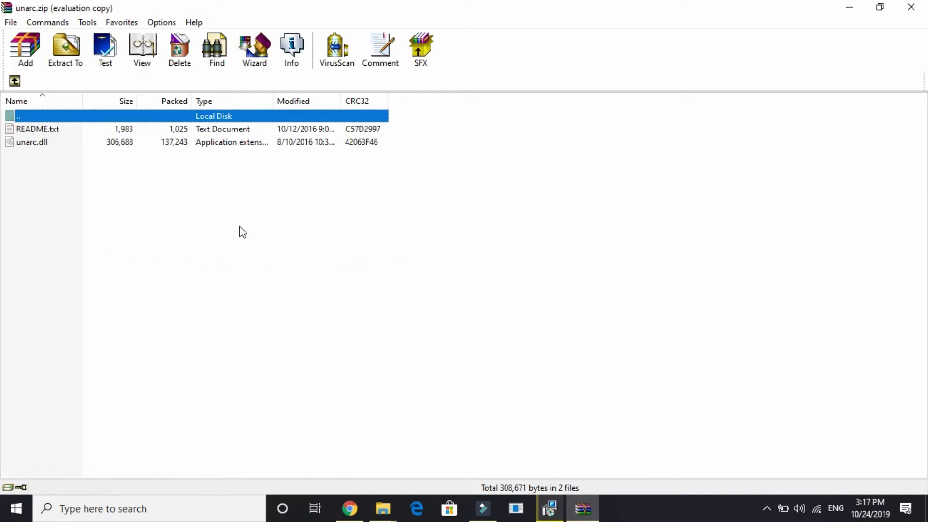
Step: Extract unarc.dll to C:\Windows\SysWOW64 with Yes to All, then close WinRAR
left_click(22, 143)
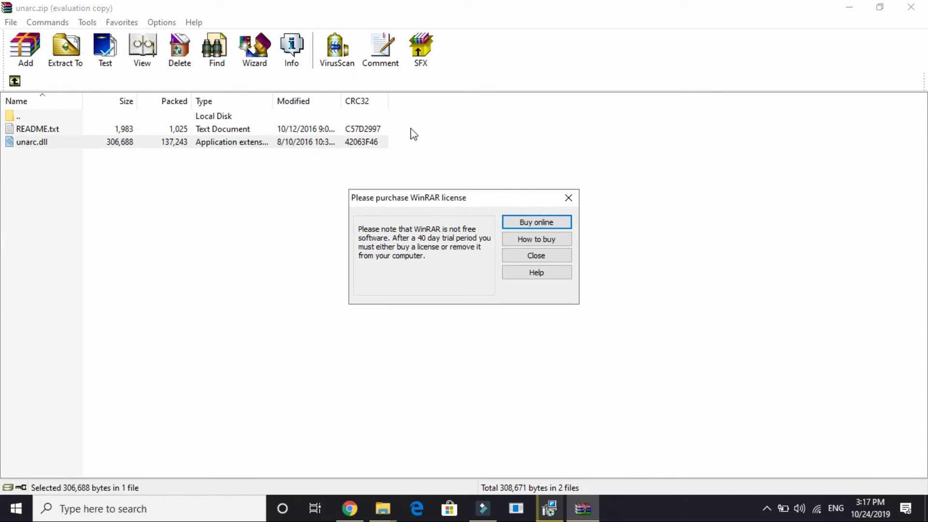
left_click(568, 198)
left_click(65, 53)
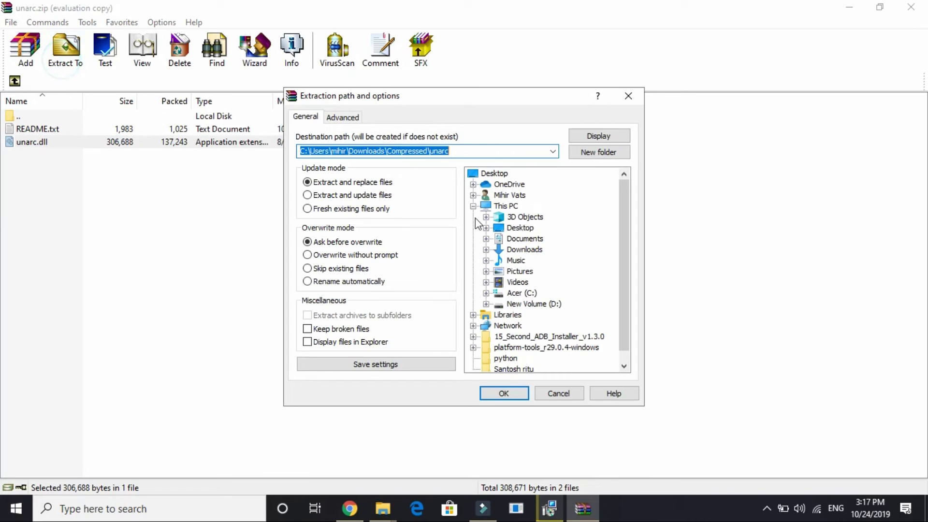
double_click(522, 293)
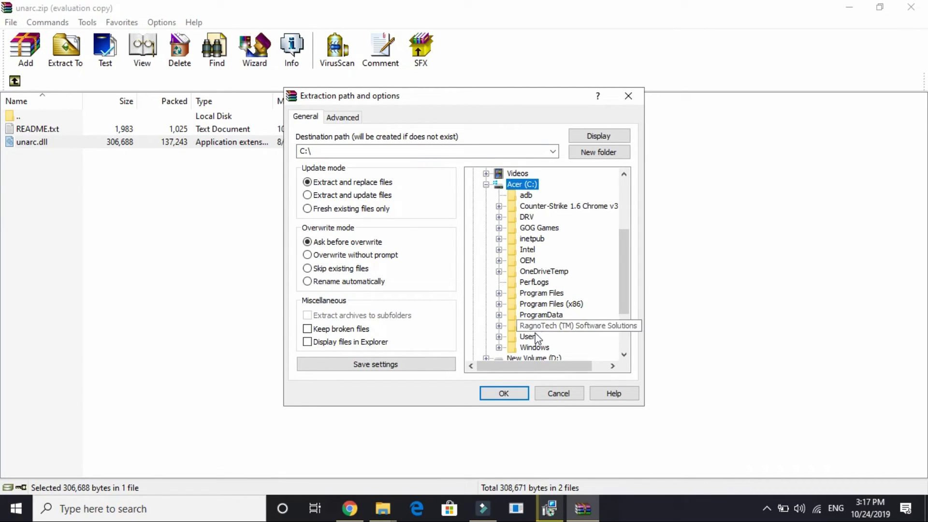
double_click(535, 348)
scroll(546, 338, "down", 8)
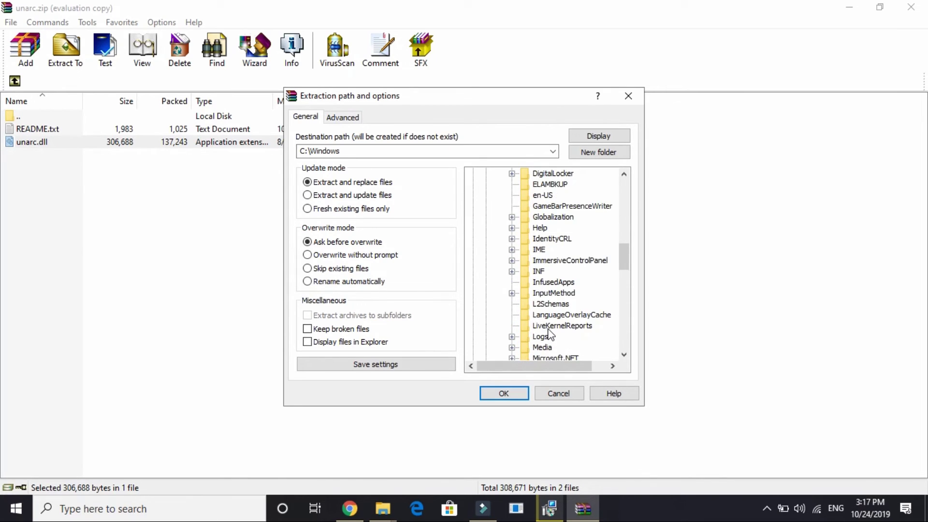
scroll(550, 333, "down", 8)
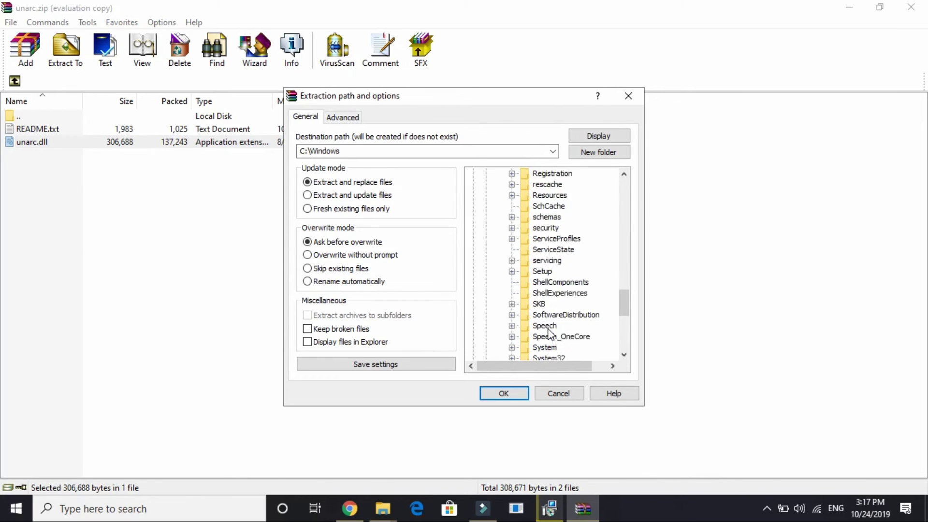
left_click(552, 357)
left_click(491, 393)
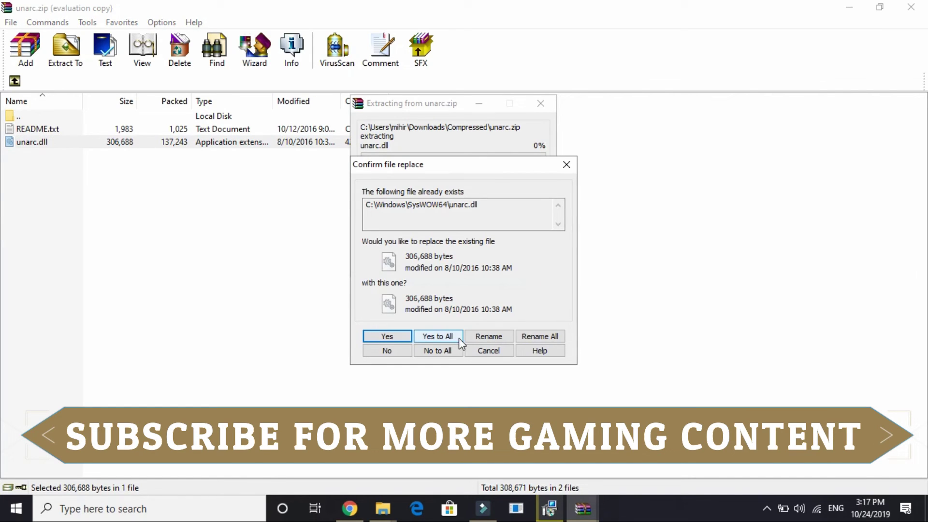
left_click(447, 337)
left_click(912, 6)
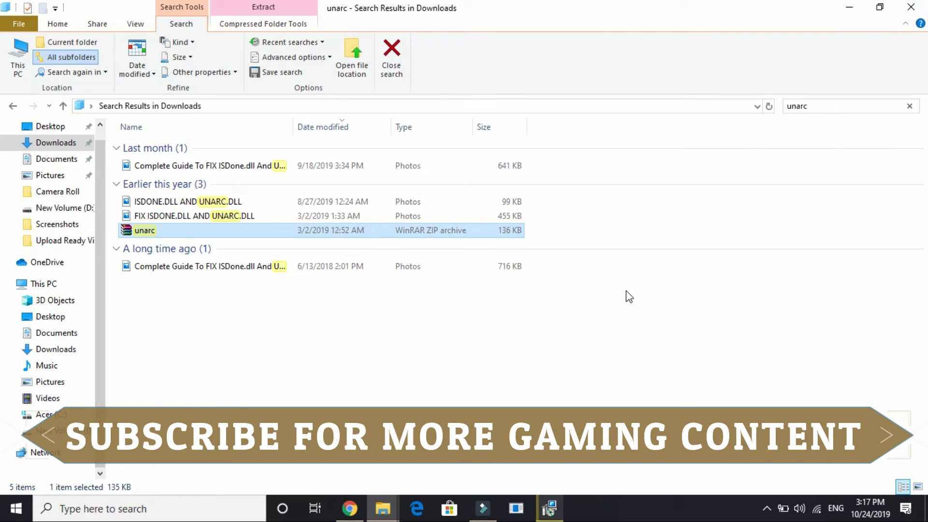
Step: Minimize the File Explorer Downloads search window so the desktop is visible
left_click(852, 6)
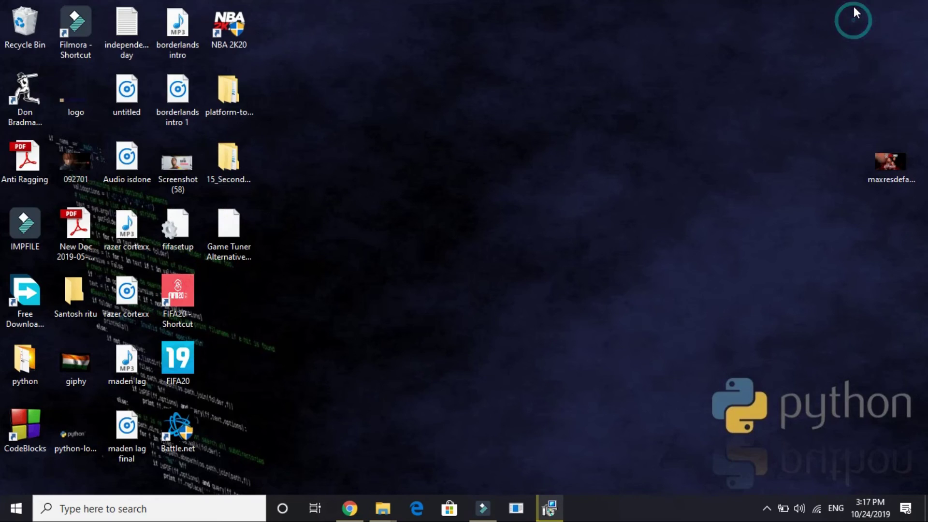